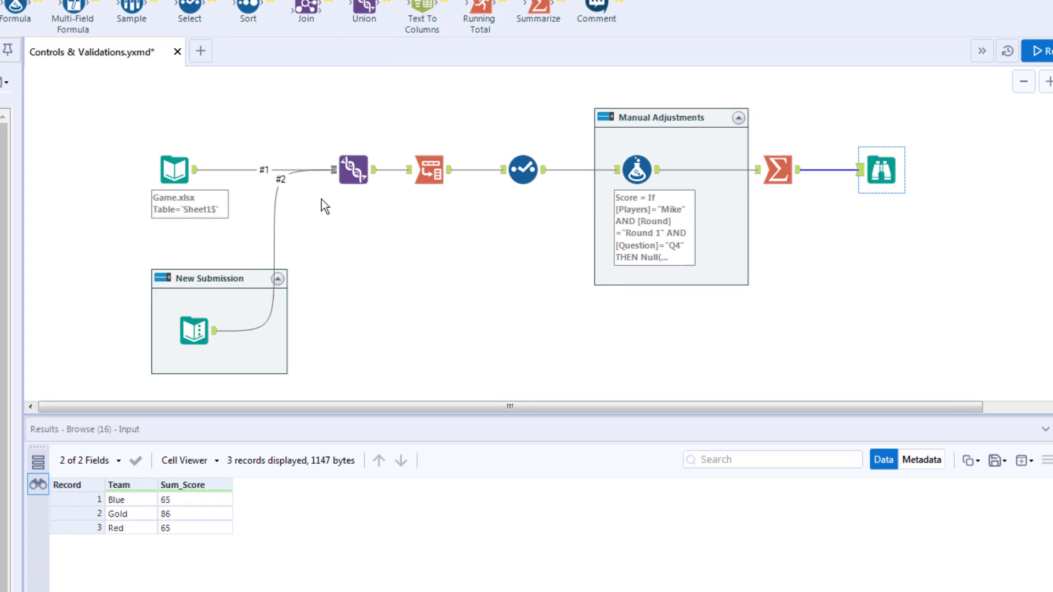
Examine the output of every tool in the workflow, from the Game.xlsx input and New Submission through the final Browse tool.
click(196, 171)
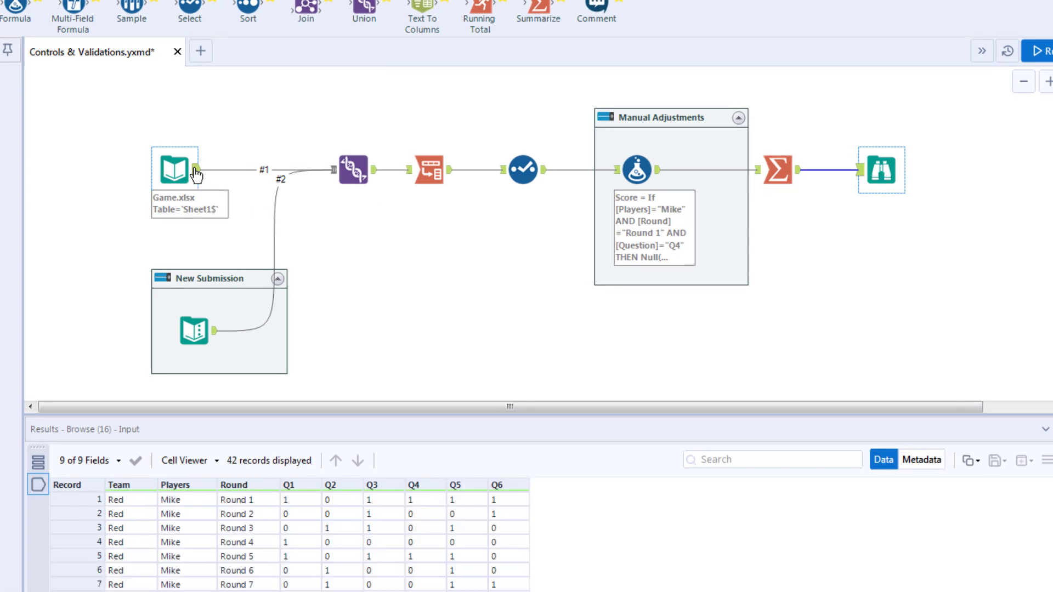
click(214, 331)
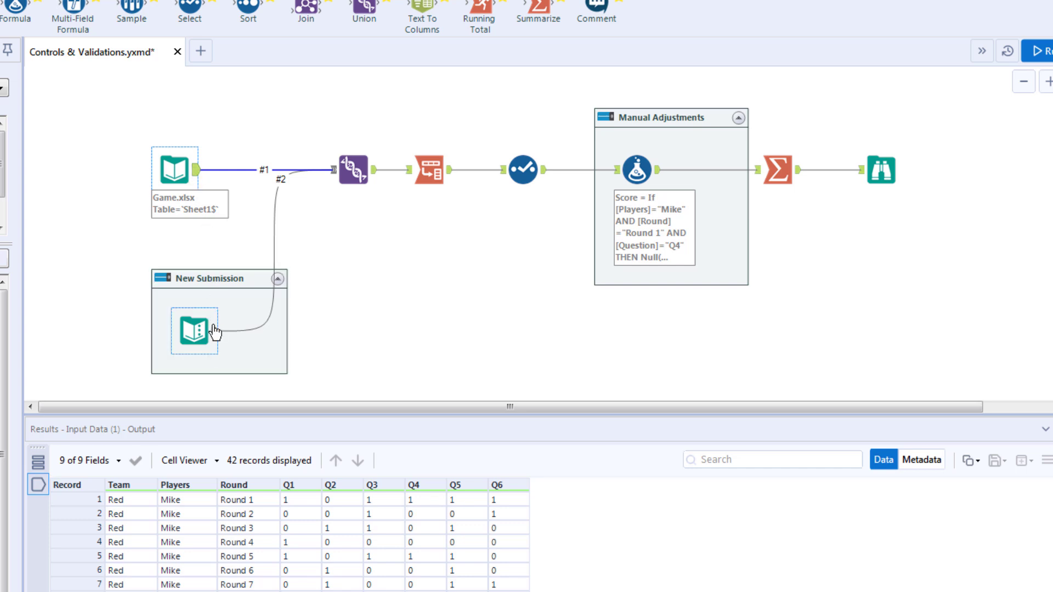
click(213, 331)
click(355, 170)
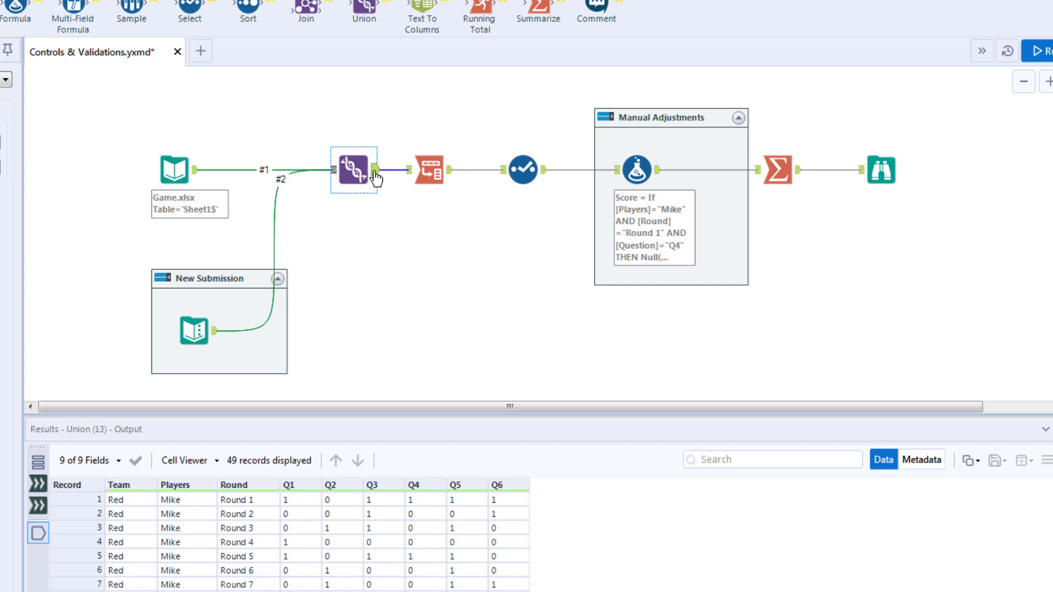
click(451, 176)
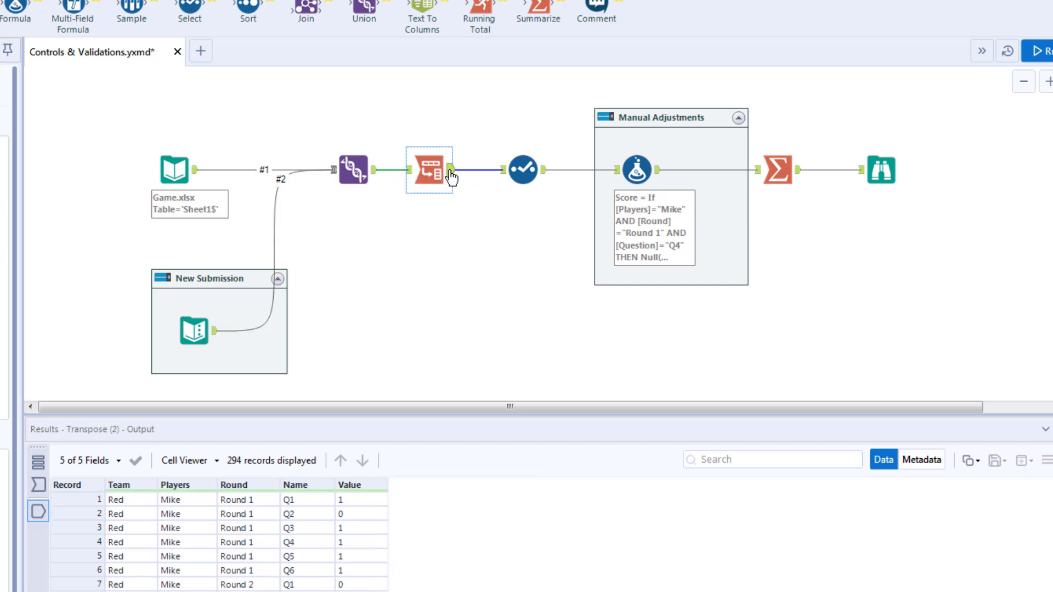
click(545, 177)
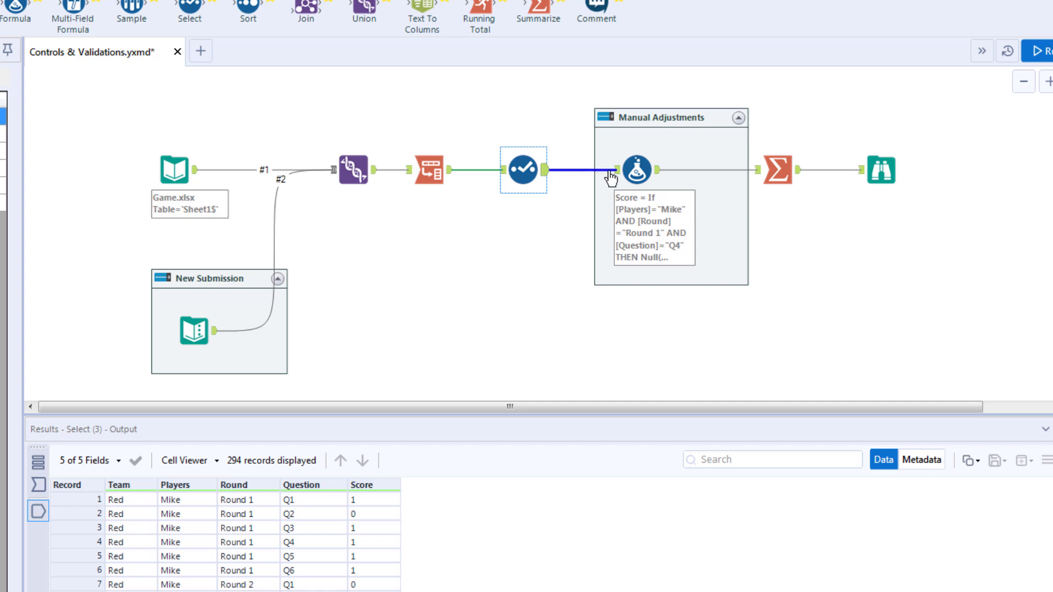
click(660, 176)
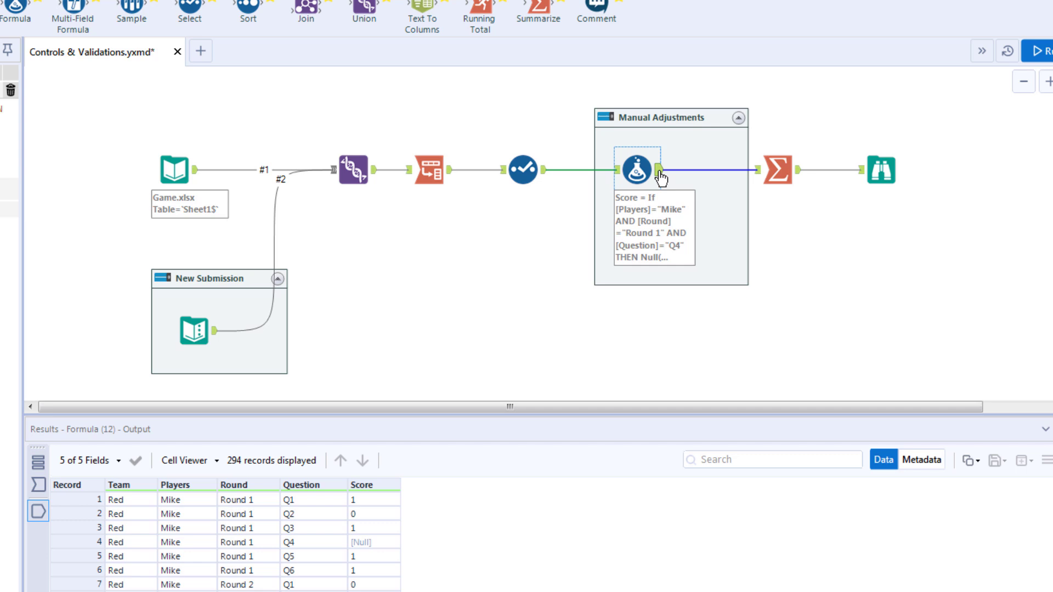
click(801, 177)
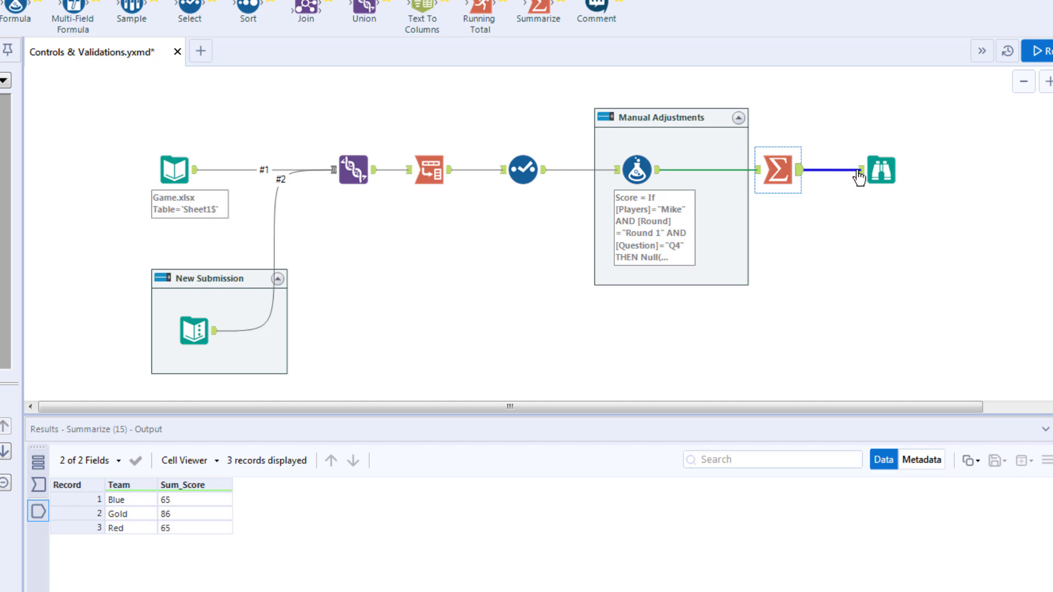
click(883, 169)
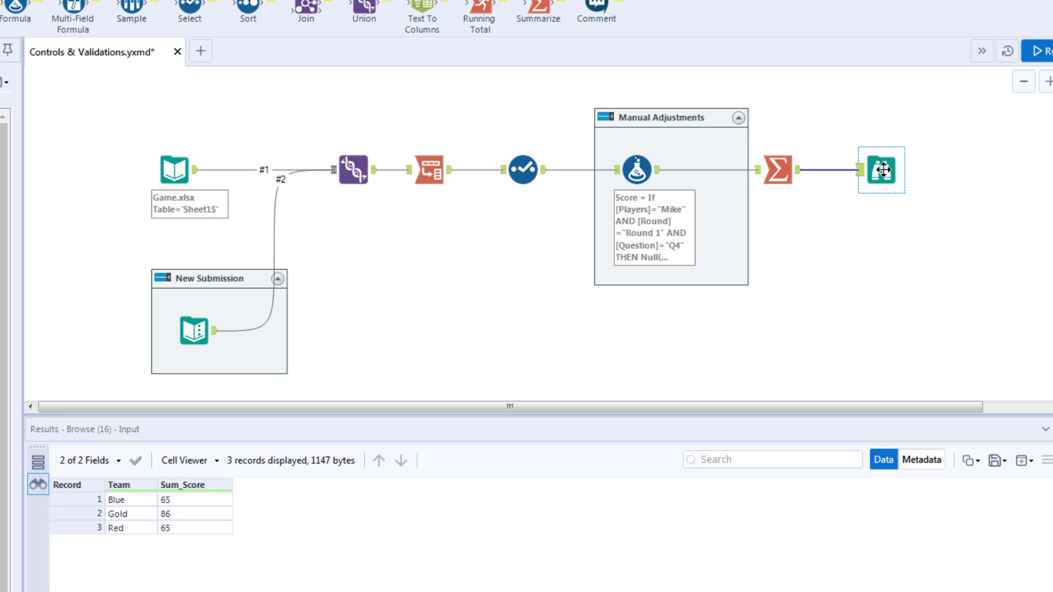
Run the workflow and view the output of the Formula tool in the Manual Adjustments container.
key(ctrl+r)
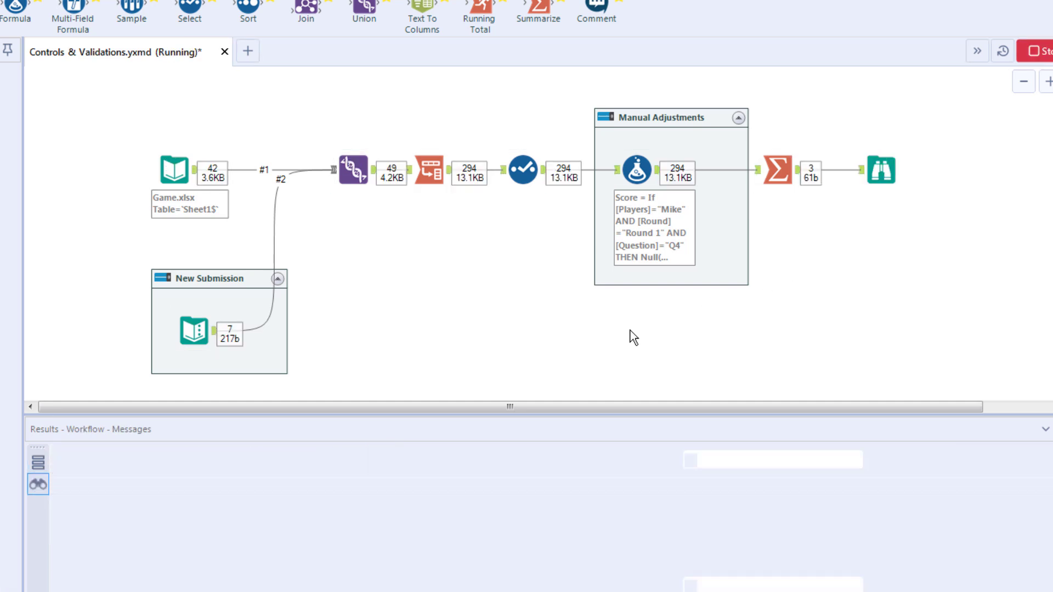
click(474, 418)
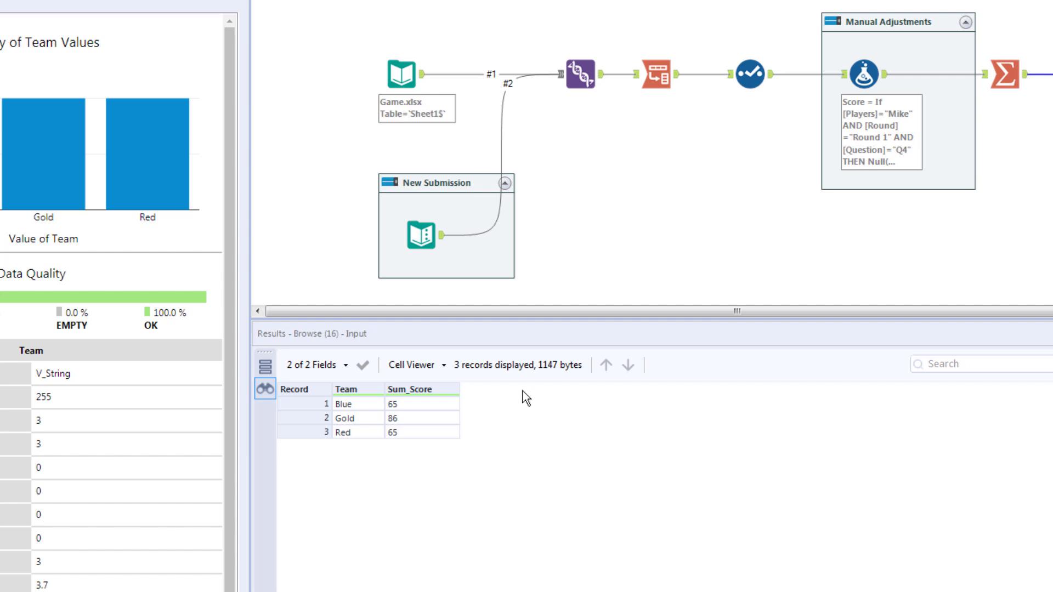
click(880, 82)
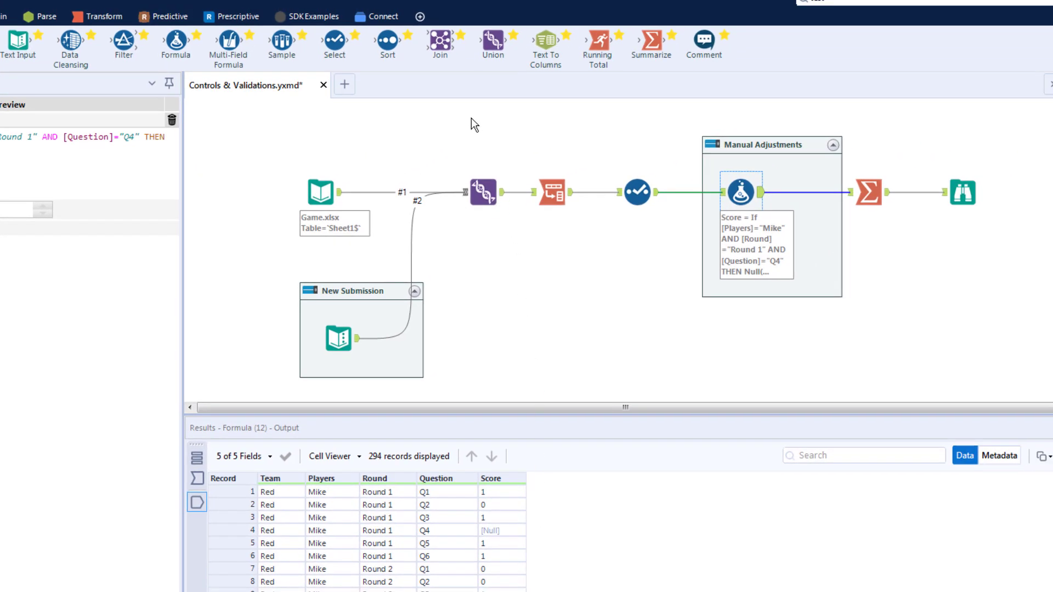
Add the Developer category to the tool palette and place a Test tool connected to the Manual Adjustments formula's output.
click(420, 17)
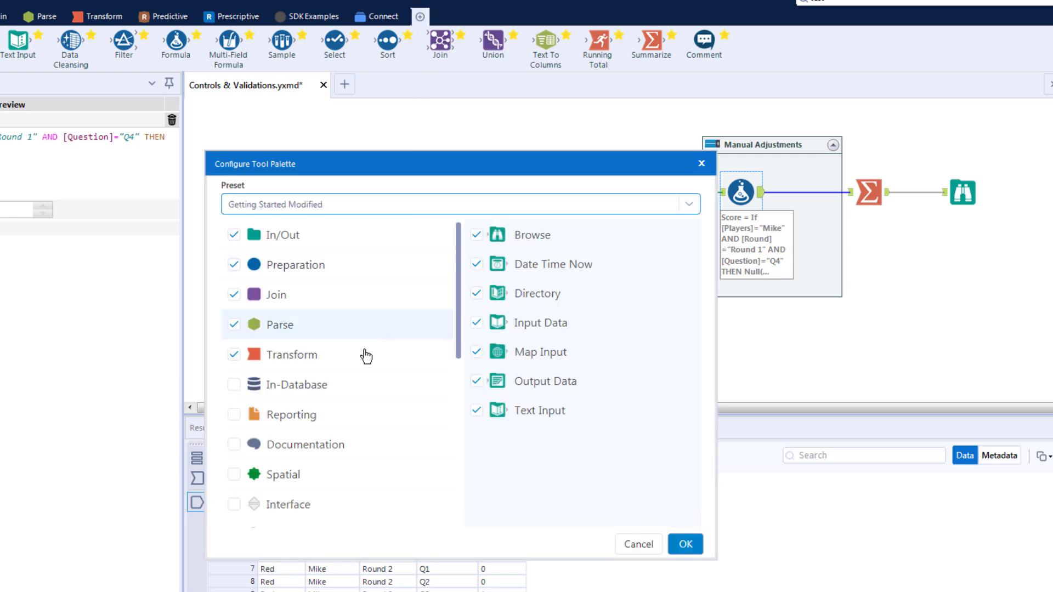
scroll(342, 427, down, 5)
click(235, 418)
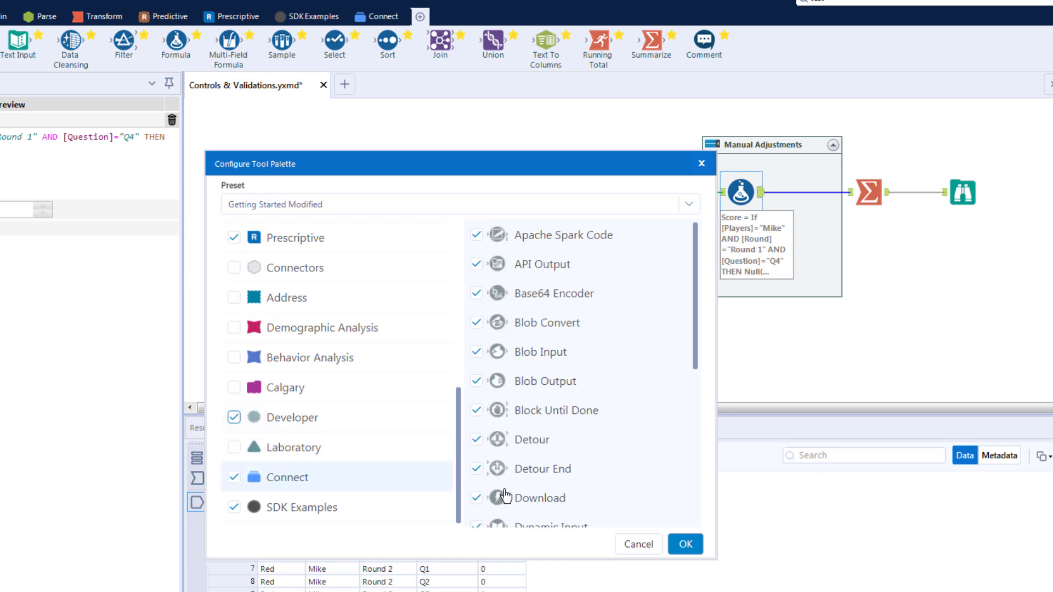
click(686, 545)
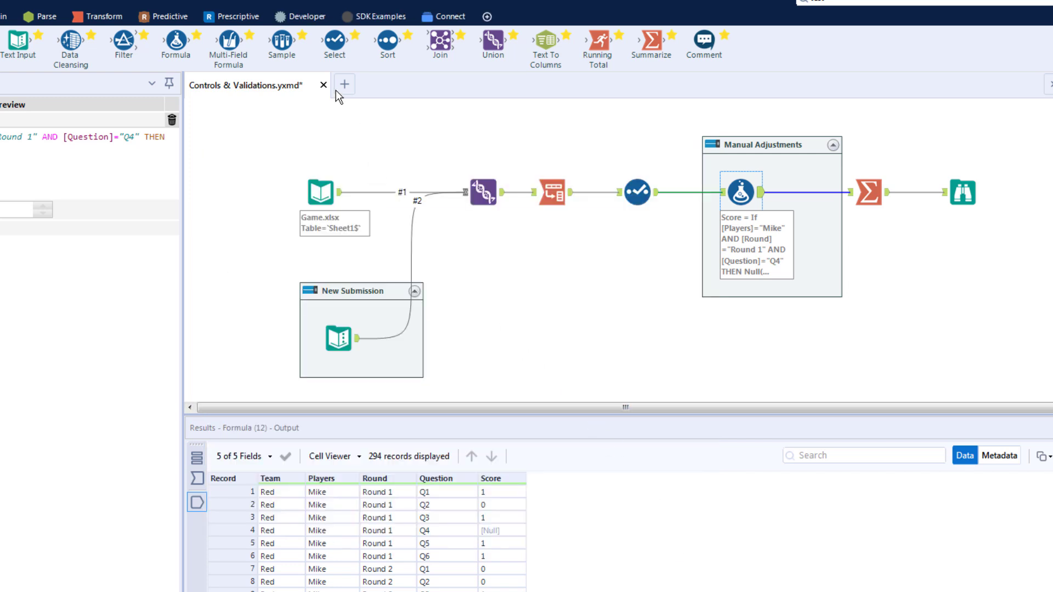
click(312, 19)
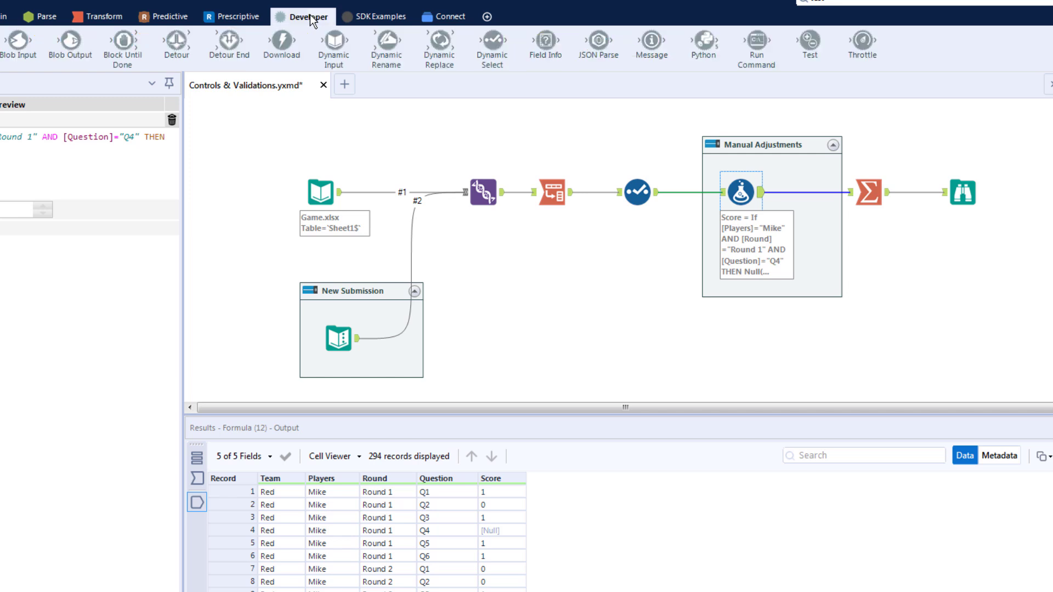
drag(808, 41, 873, 344)
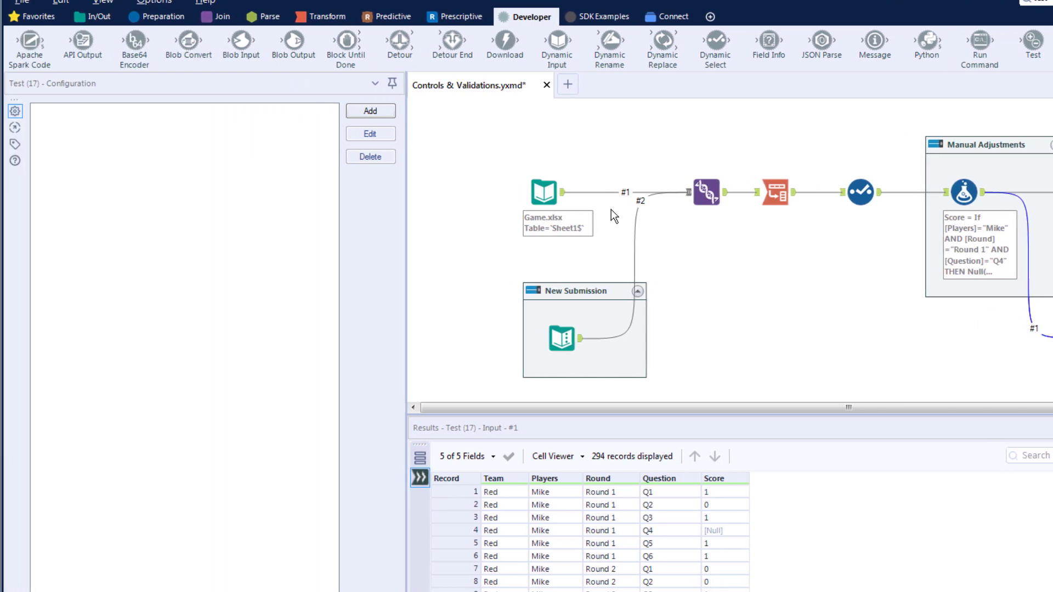
Create a test named "Null Records Check" on input connection #1 with the test type "Expression is True for All Records".
click(374, 107)
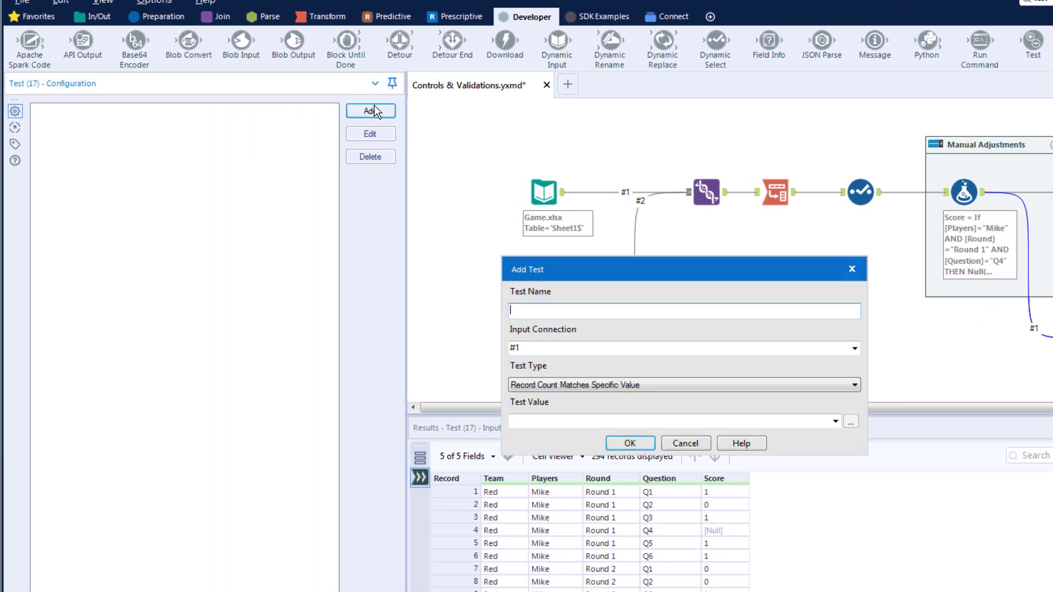
text(Null Rec)
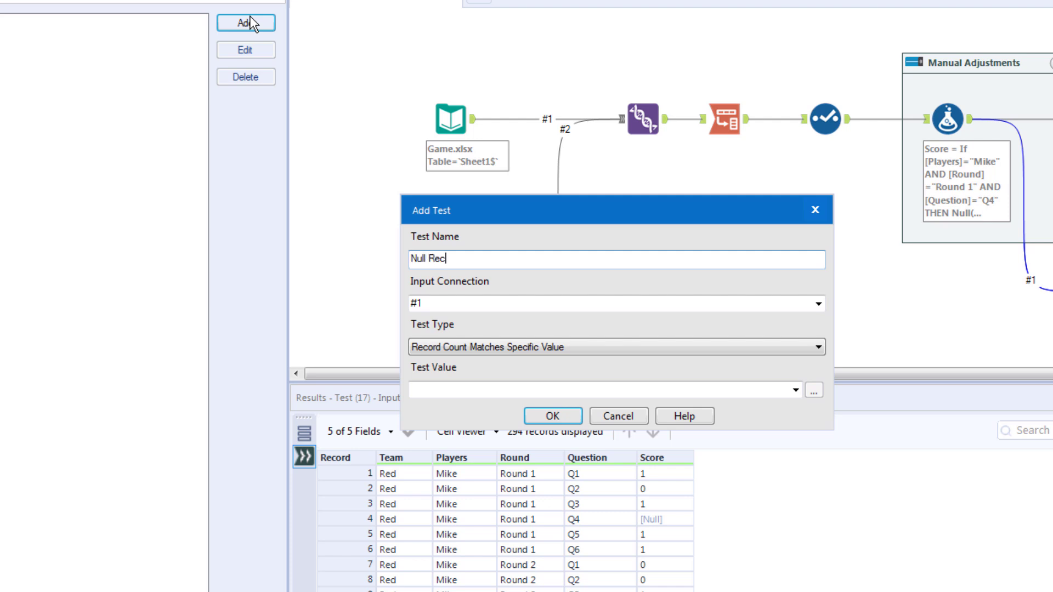
text(ords Check)
click(819, 304)
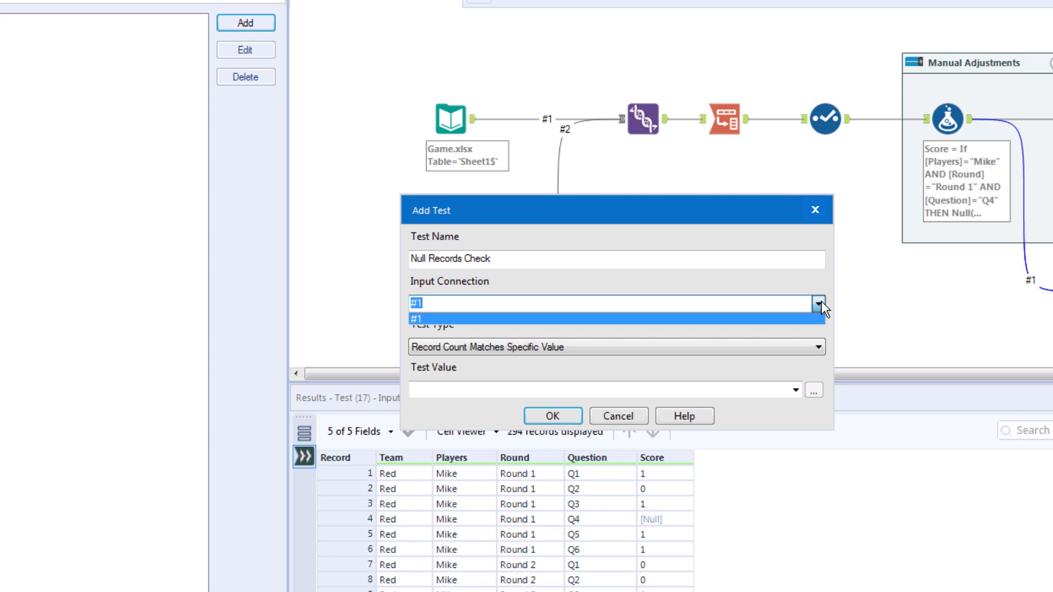
click(767, 318)
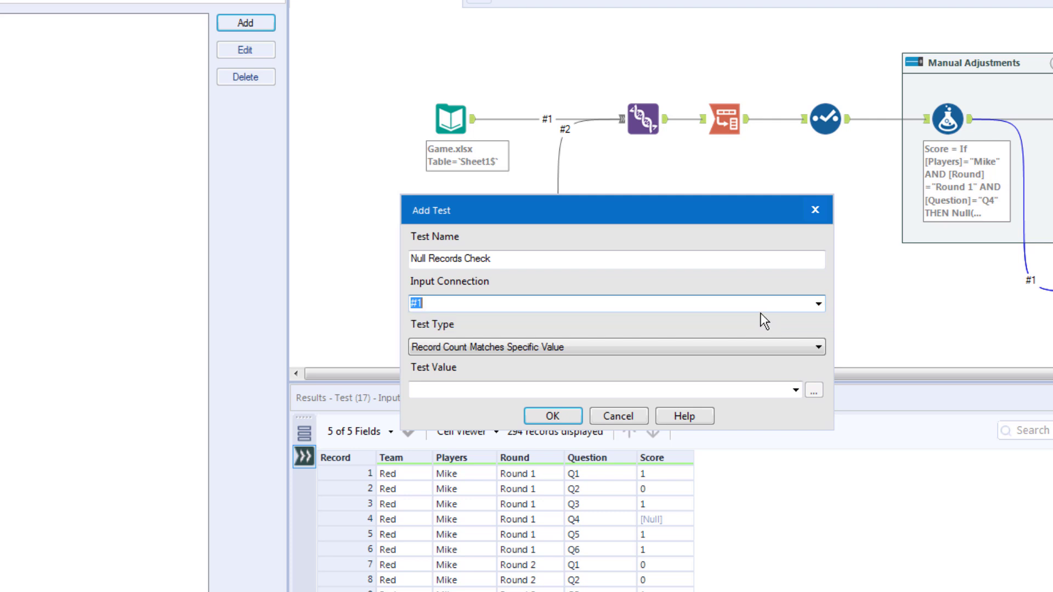
click(818, 346)
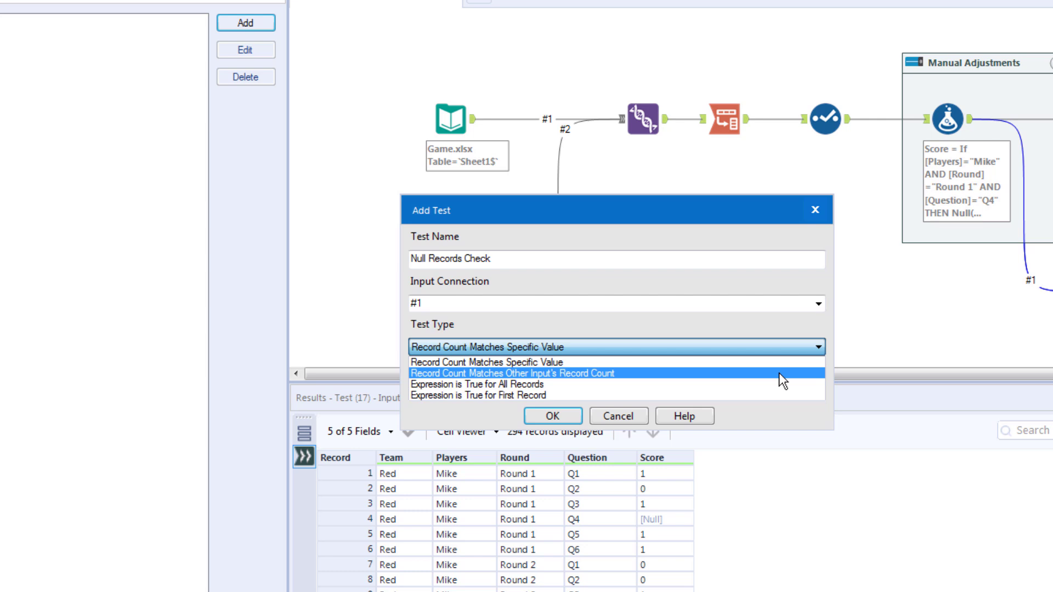
click(740, 384)
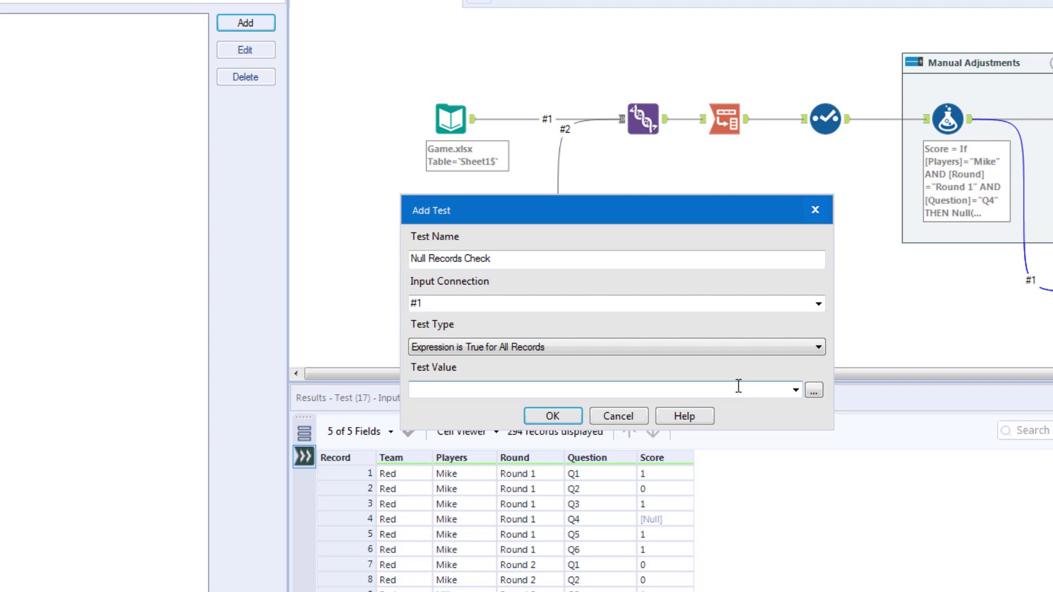
Build the test value expression IsNull([Score]) using the IsNull test function and the Score field.
click(814, 390)
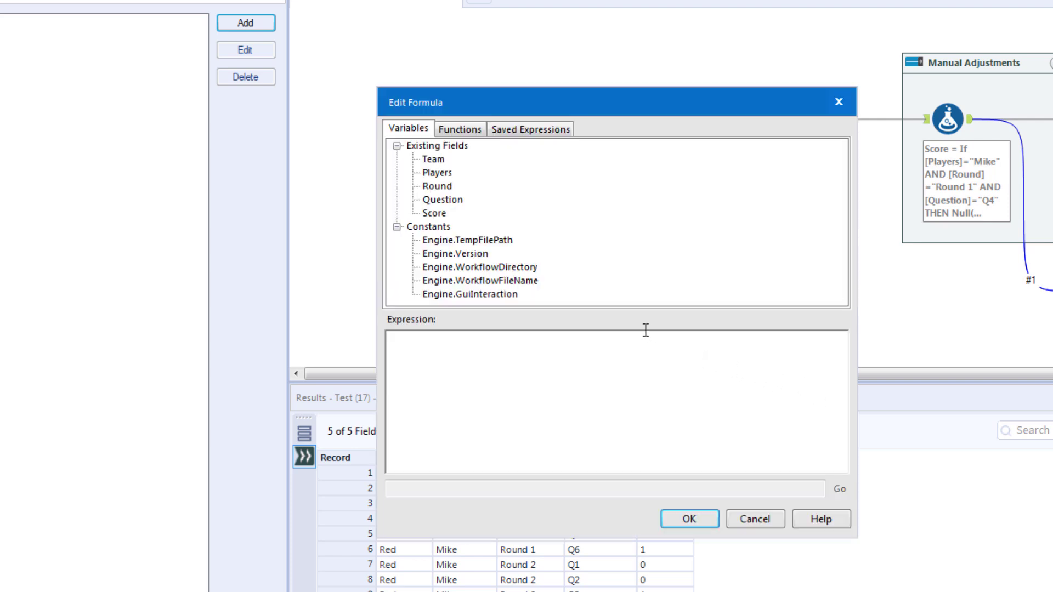
click(458, 130)
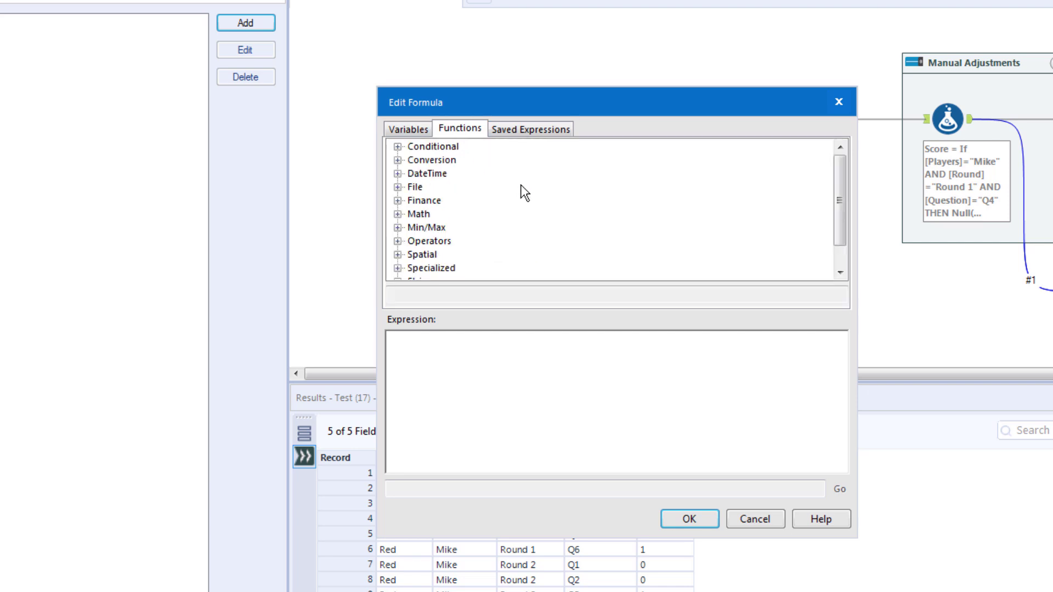
drag(840, 202, 838, 220)
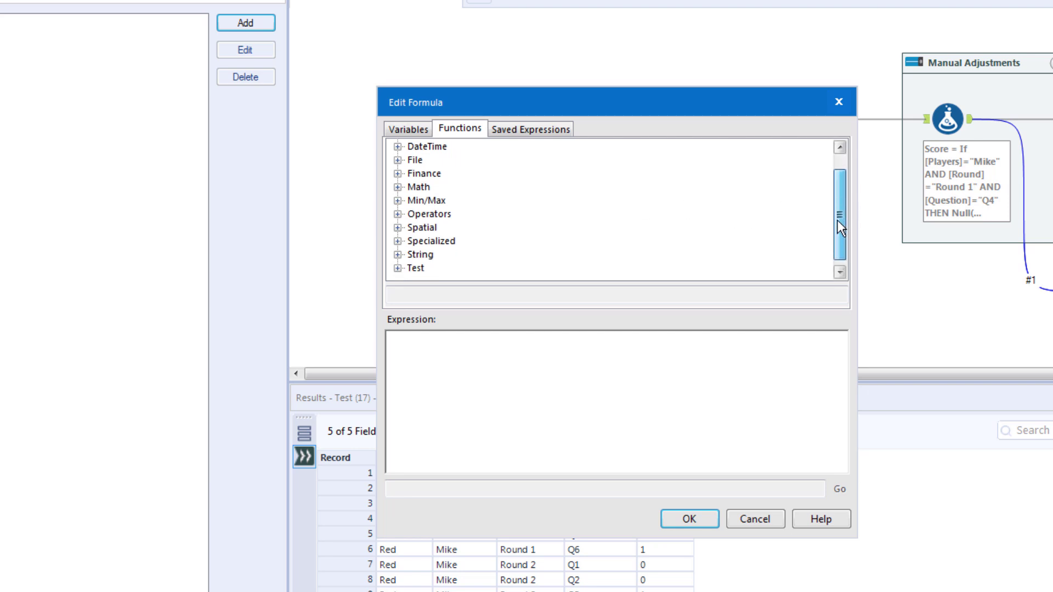
click(397, 268)
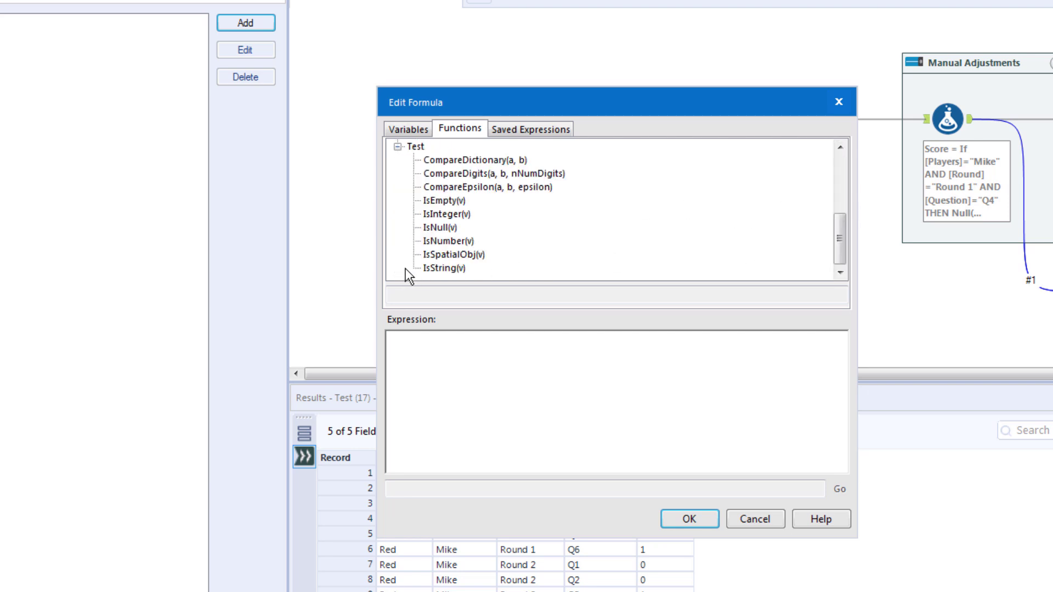
click(438, 227)
double_click(439, 226)
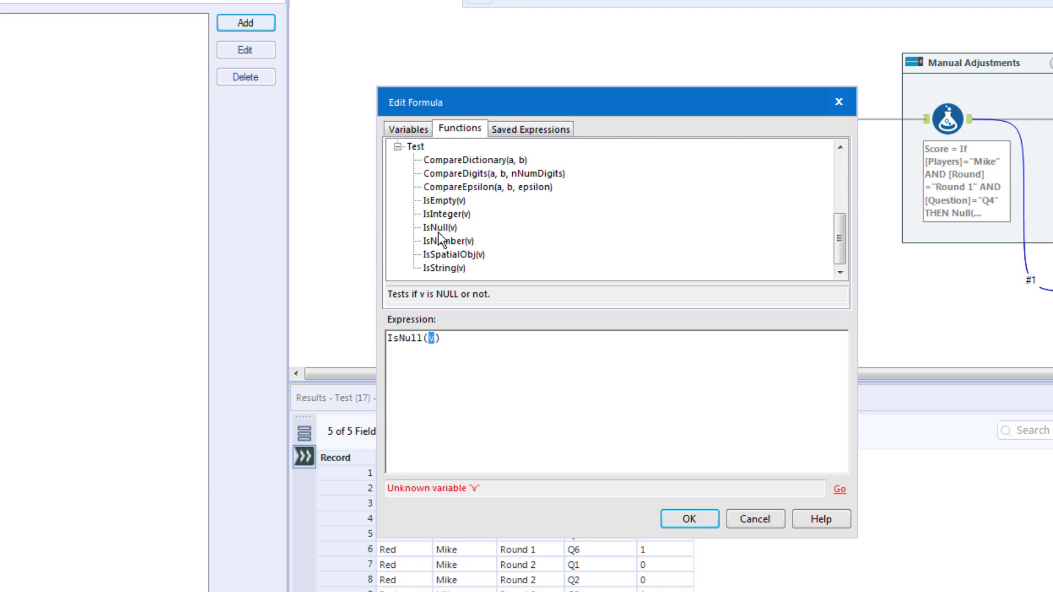
text([Scor)
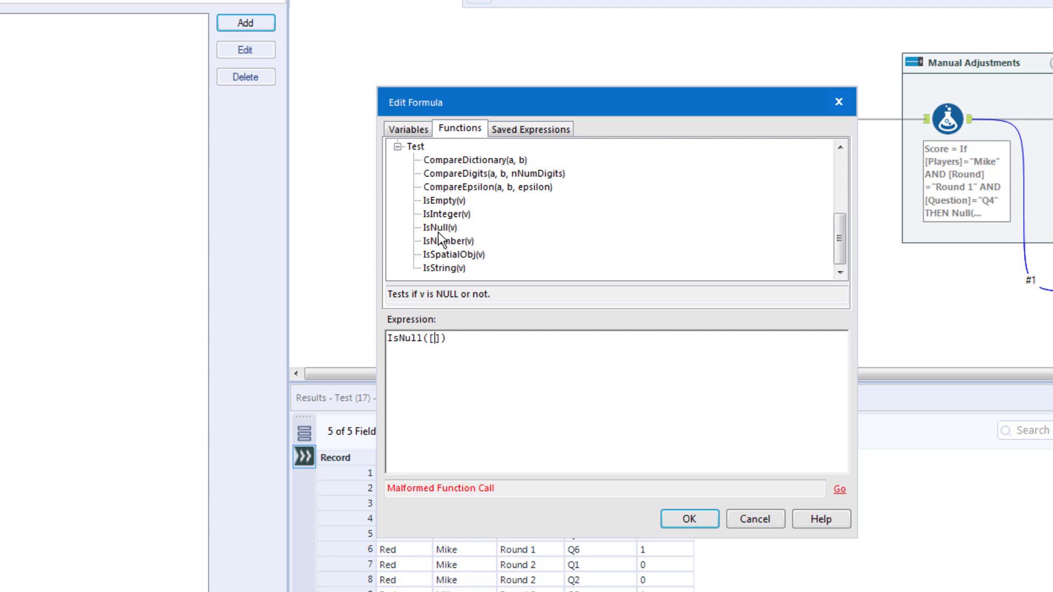
text(e)
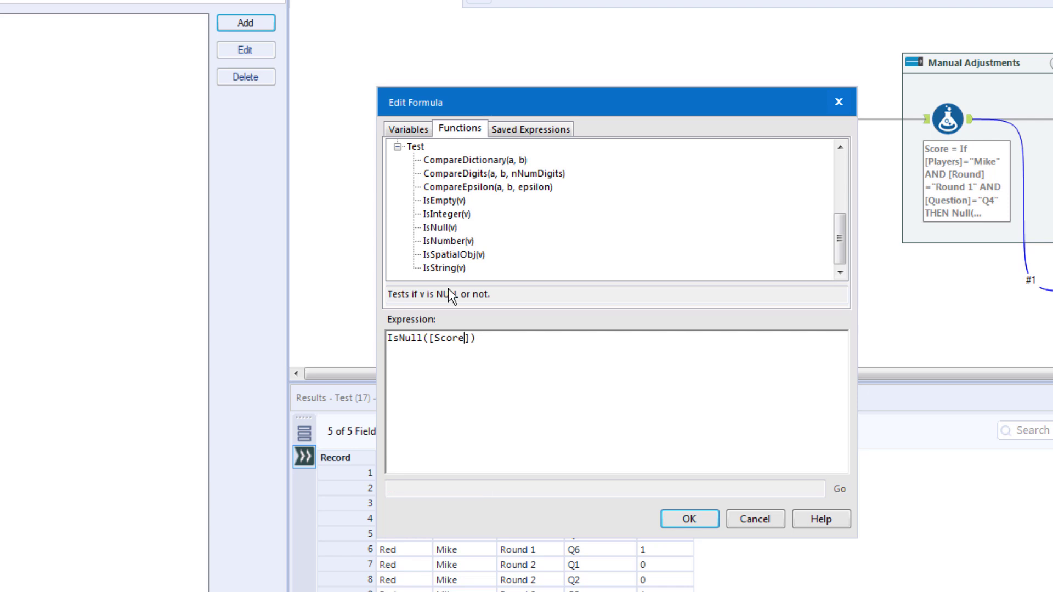
Negate the test expression so it reads !IsNull([Score]) and save the new test.
click(389, 338)
text(!)
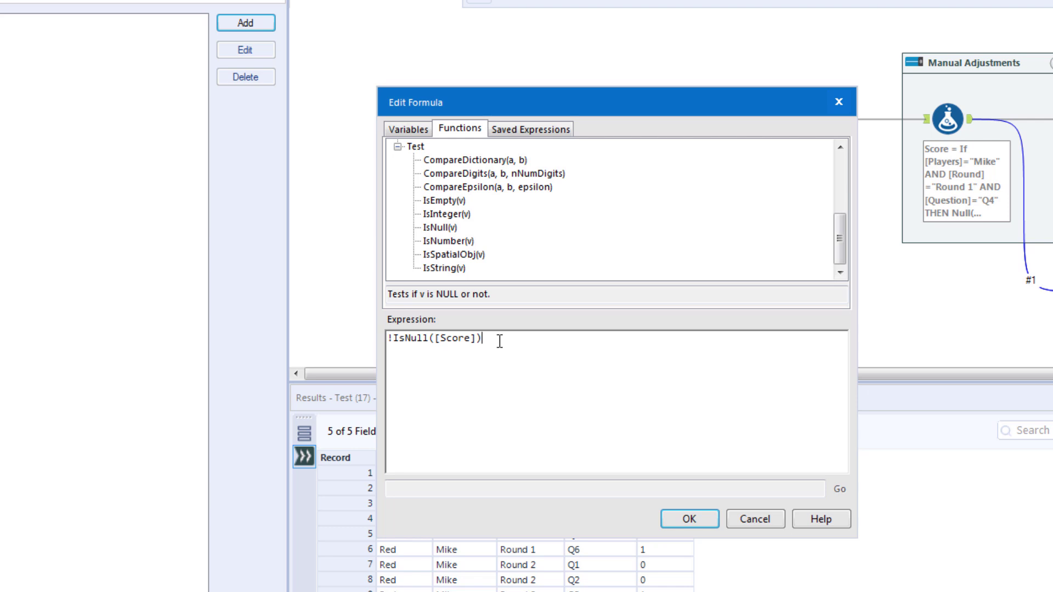
click(690, 519)
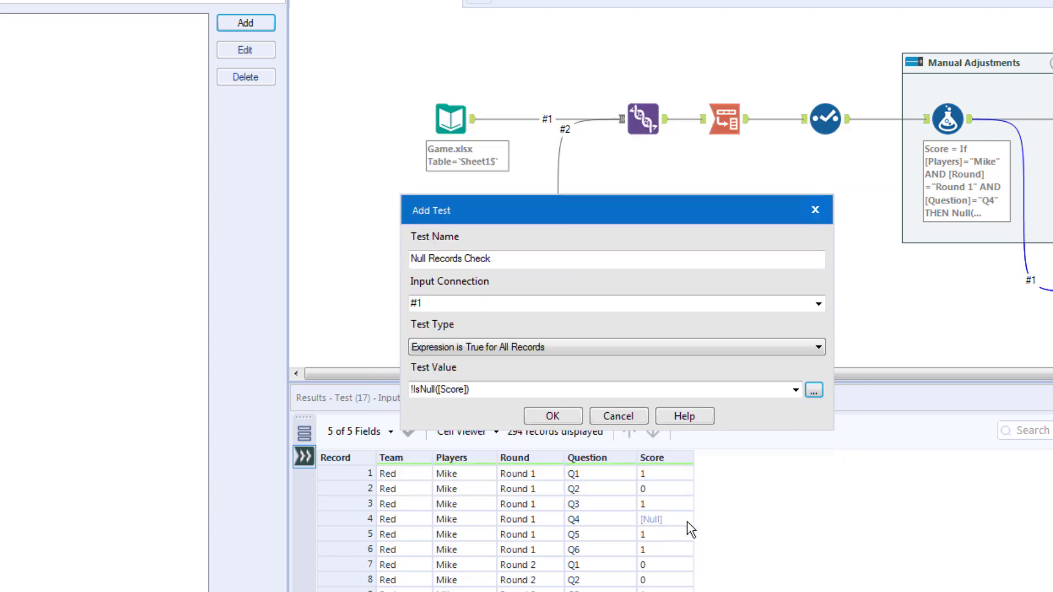
click(552, 416)
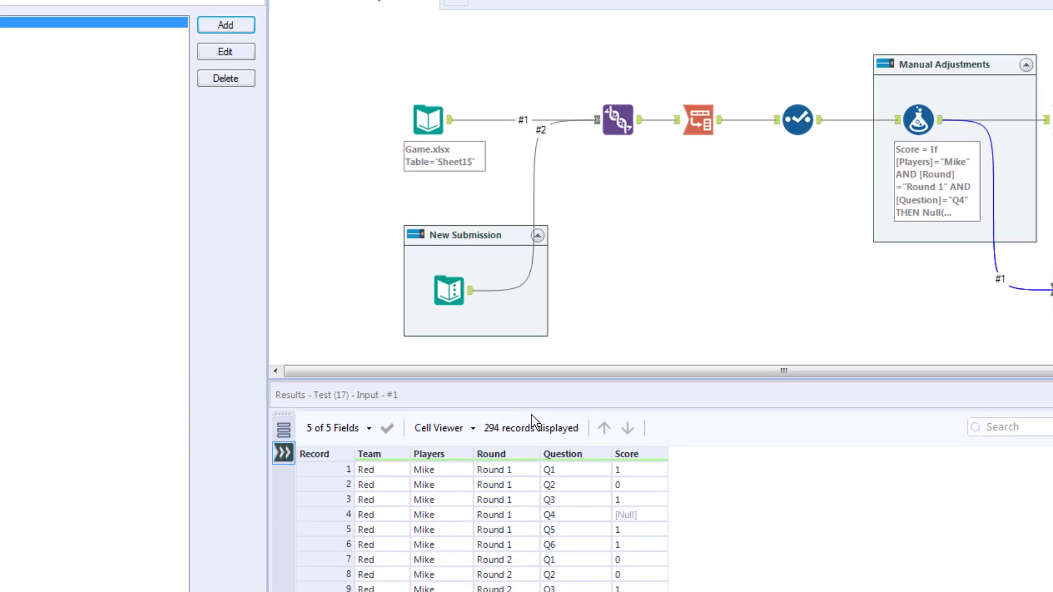
Run the workflow with the null check in place and view the Manual Adjustments formula's configuration and output.
key(ctrl+r)
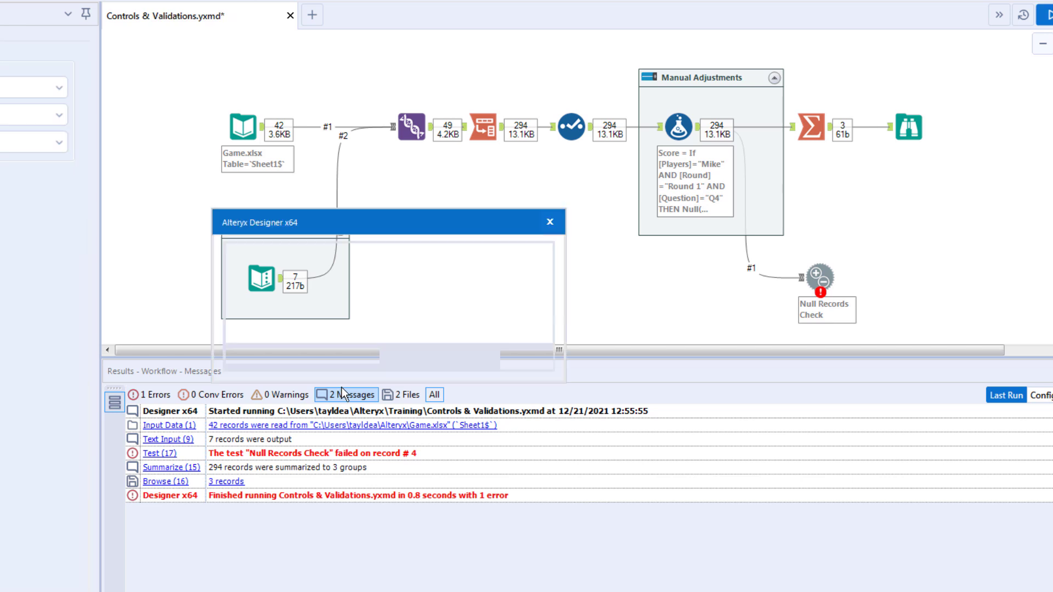
click(525, 362)
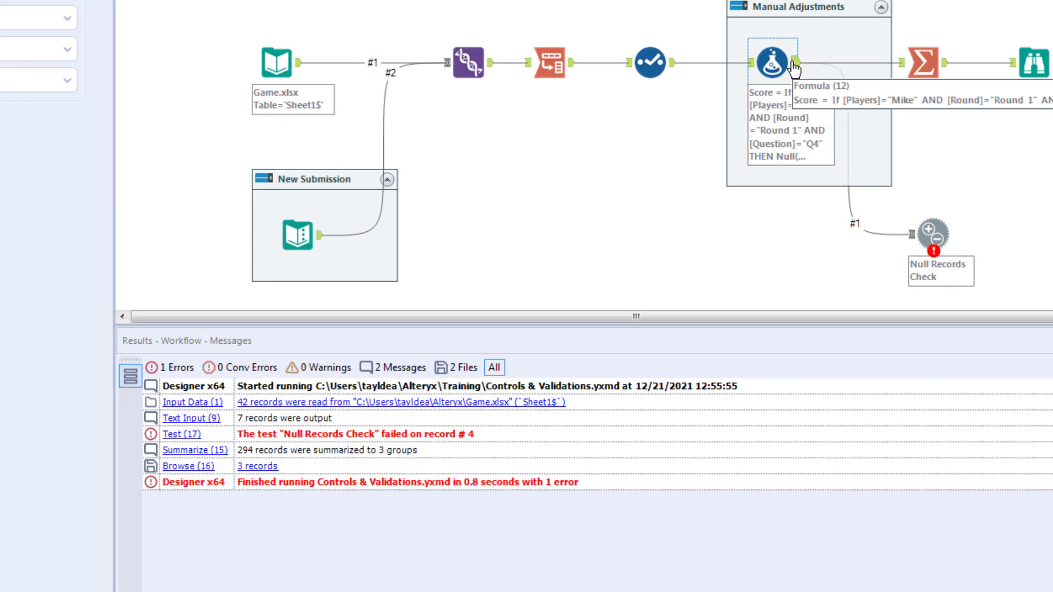
click(793, 67)
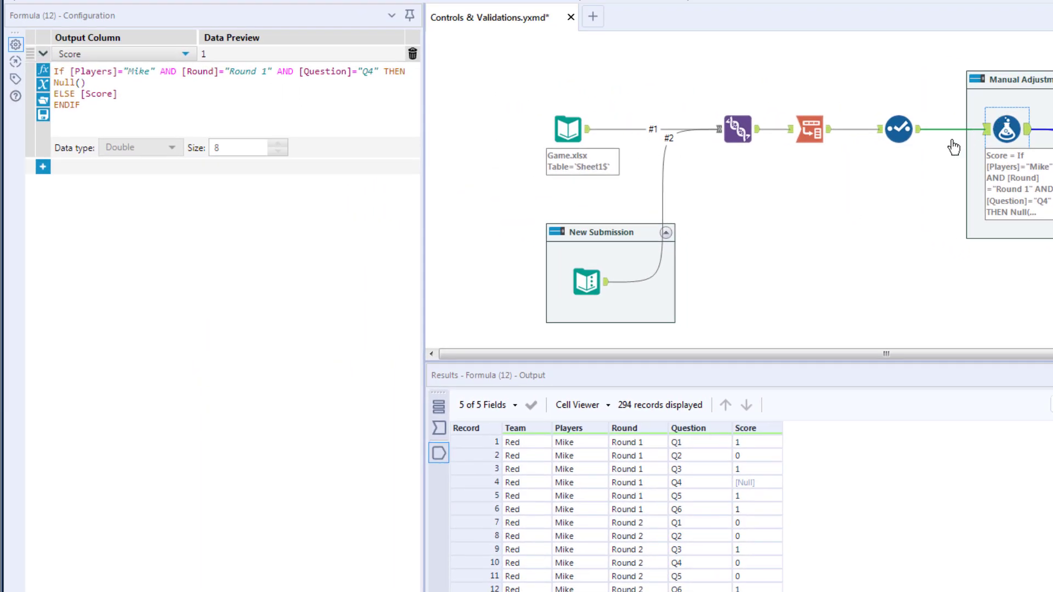
Replace Null() with 1 in the Manual Adjustments formula's THEN result and rerun the workflow.
drag(86, 83, 30, 84)
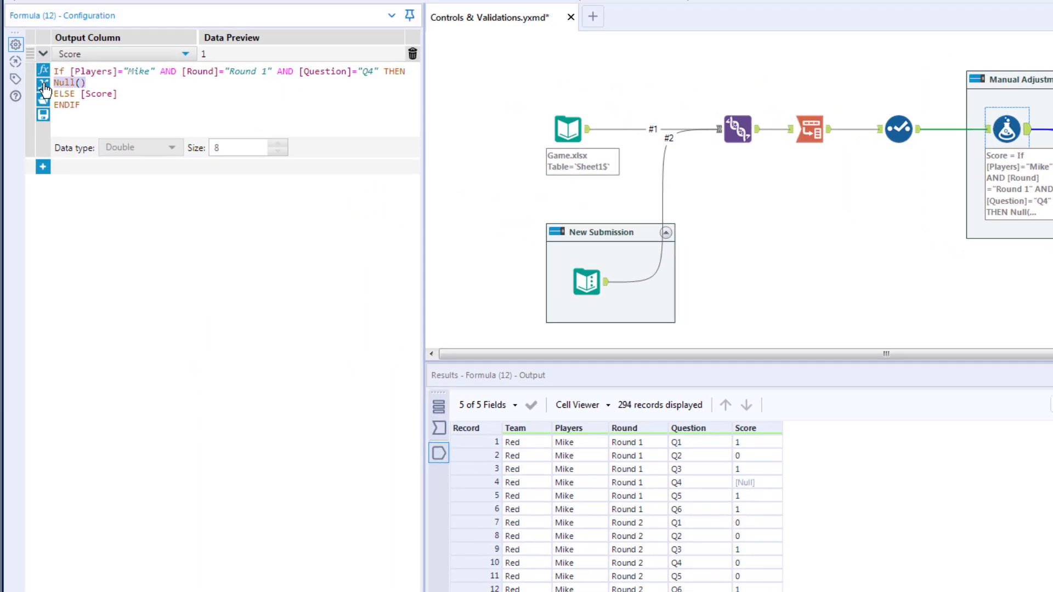
key(BackSpace)
key(BackSpace)
text(1)
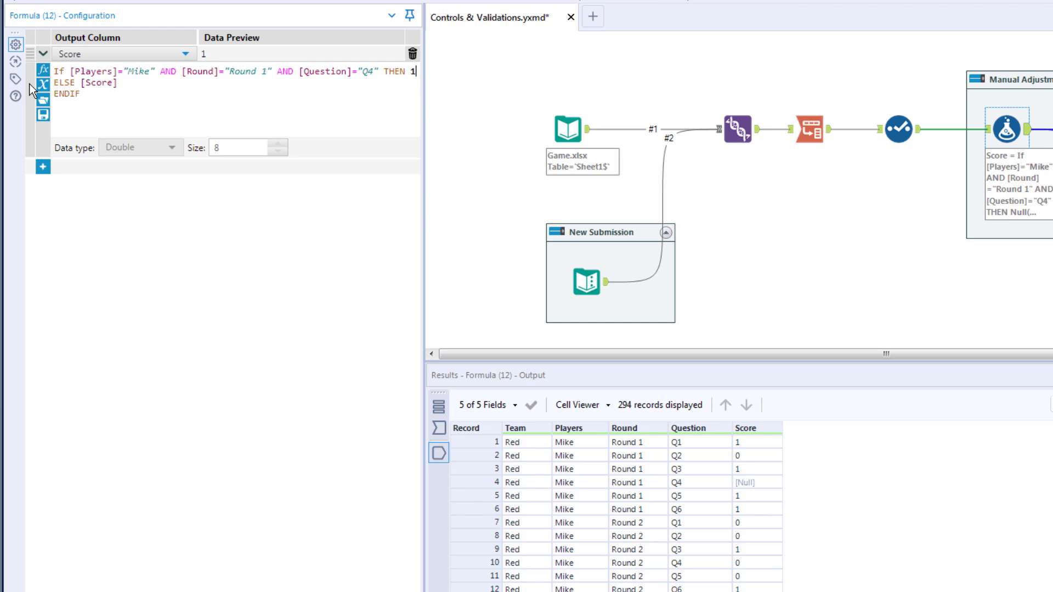
key(ctrl+r)
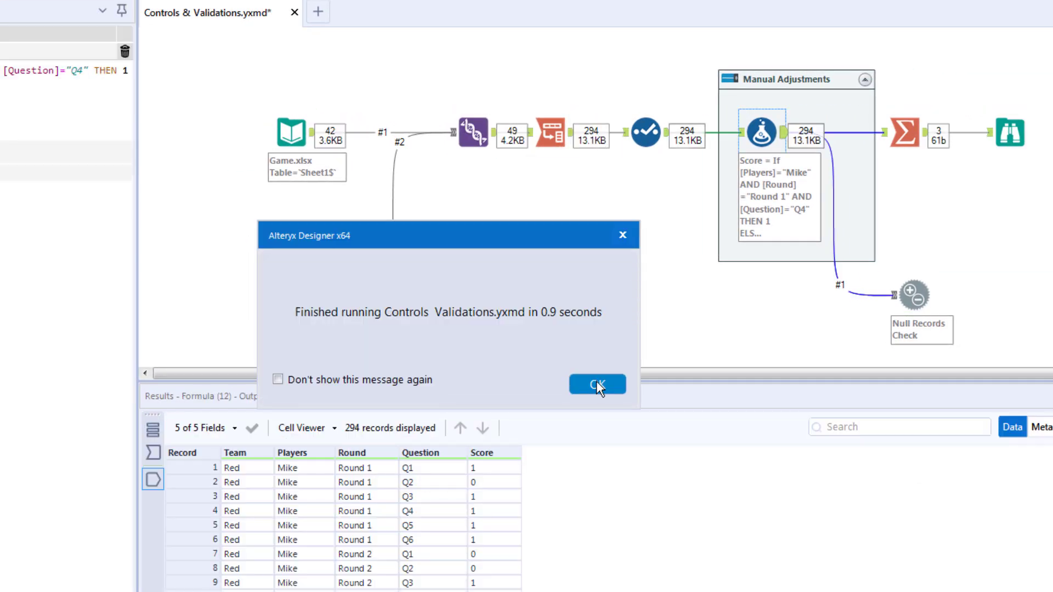
click(596, 384)
Add a second test named "Team Check" to the Test tool with the test type "Expression is True for All Records".
click(915, 295)
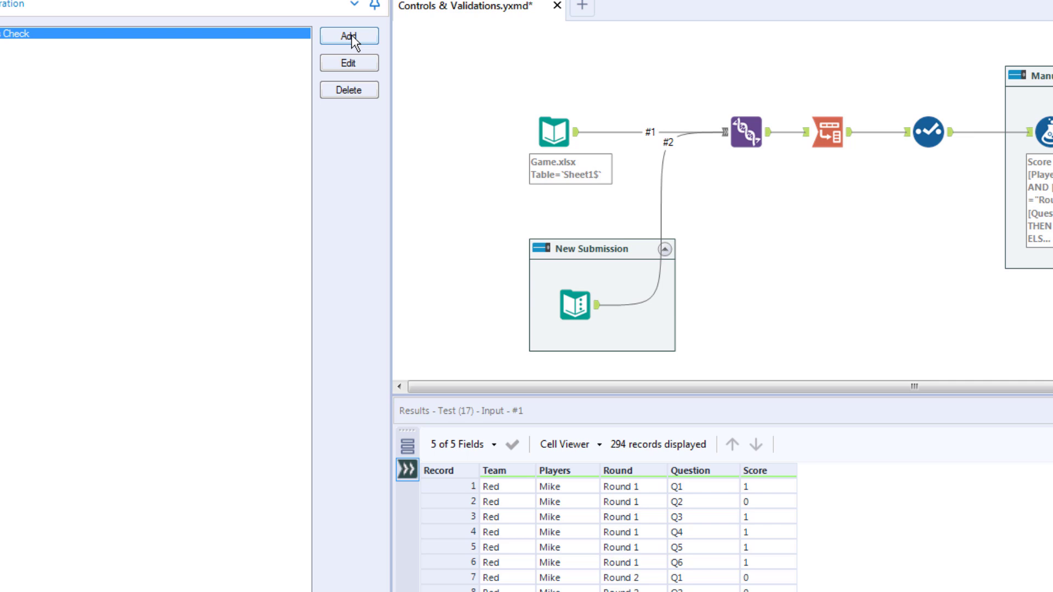
click(418, 67)
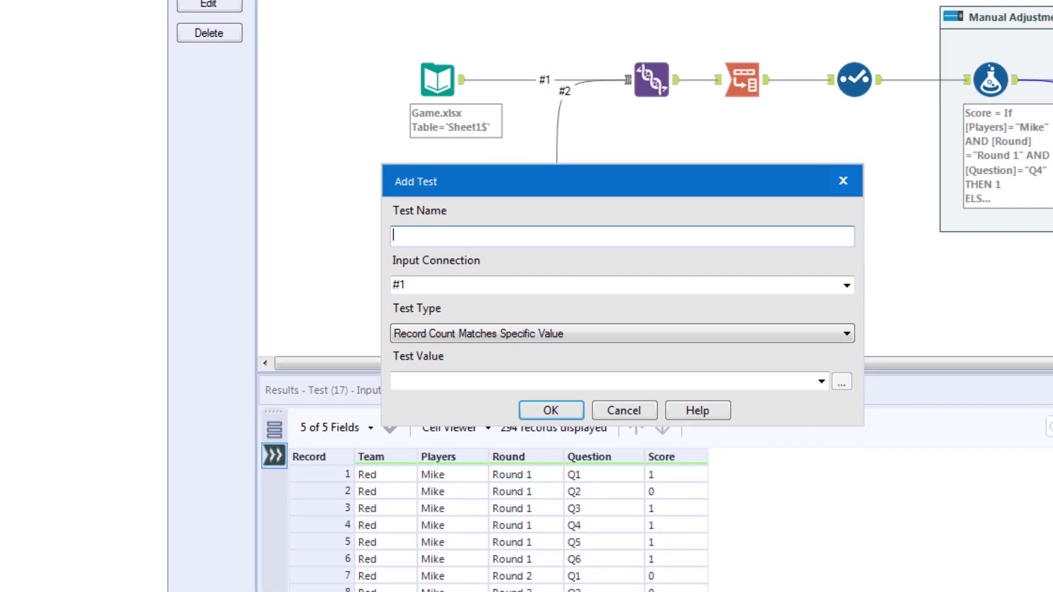
text(Team Check)
click(704, 336)
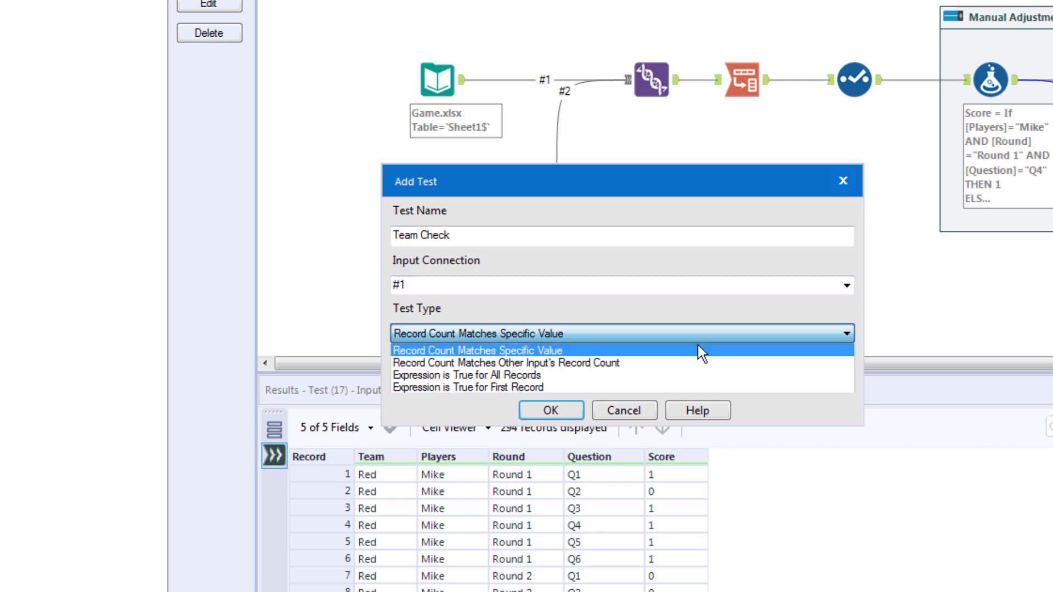
click(637, 375)
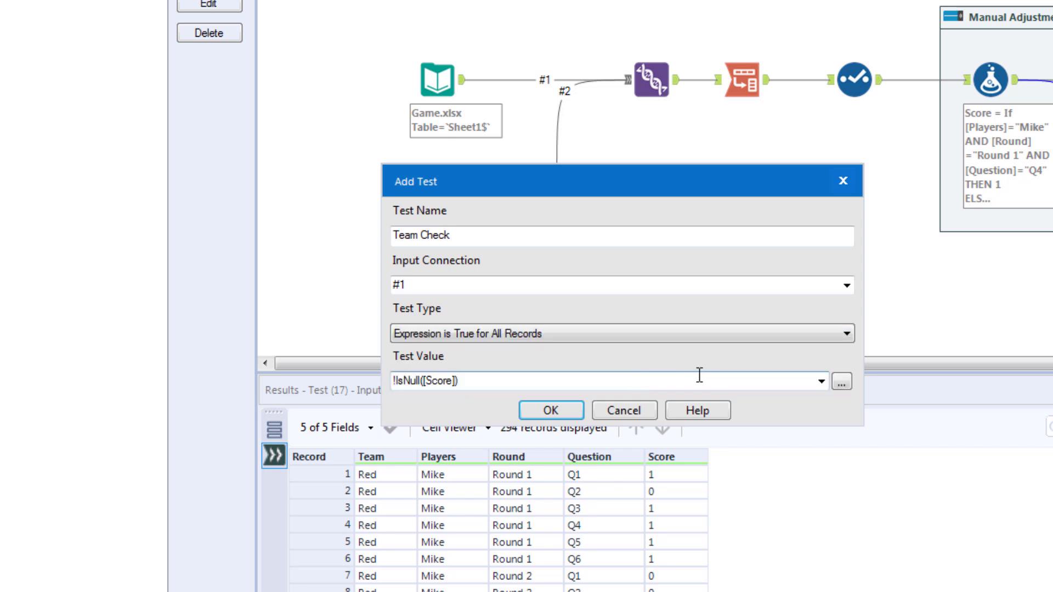
Set the test value to IF [Team]="Red" OR [Team]="Blue" THEN 1 ELSE 0 ENDIF and save the Team Check test.
click(759, 381)
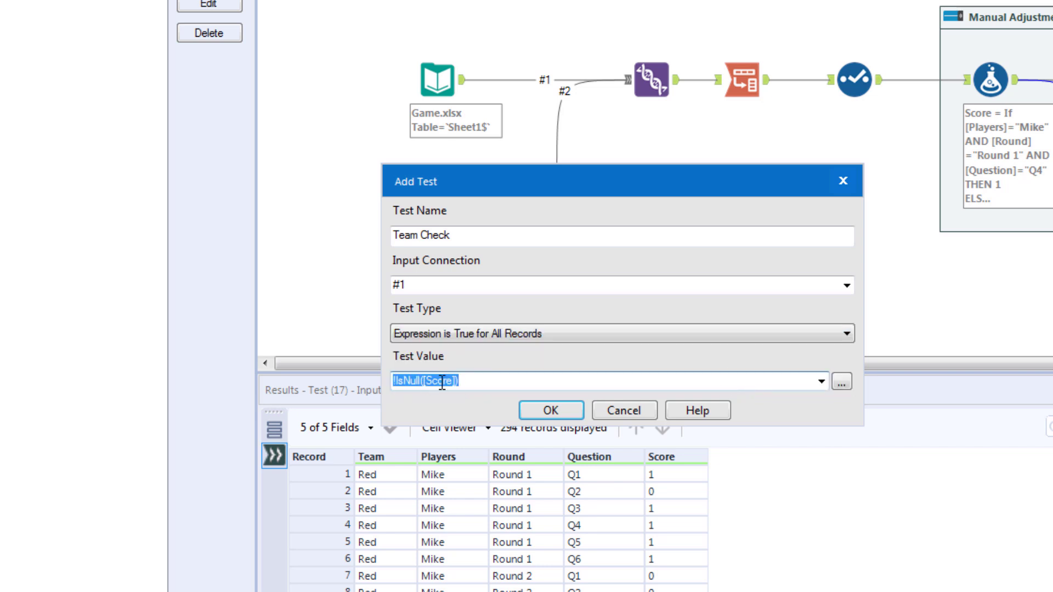
key(BackSpace)
text(I)
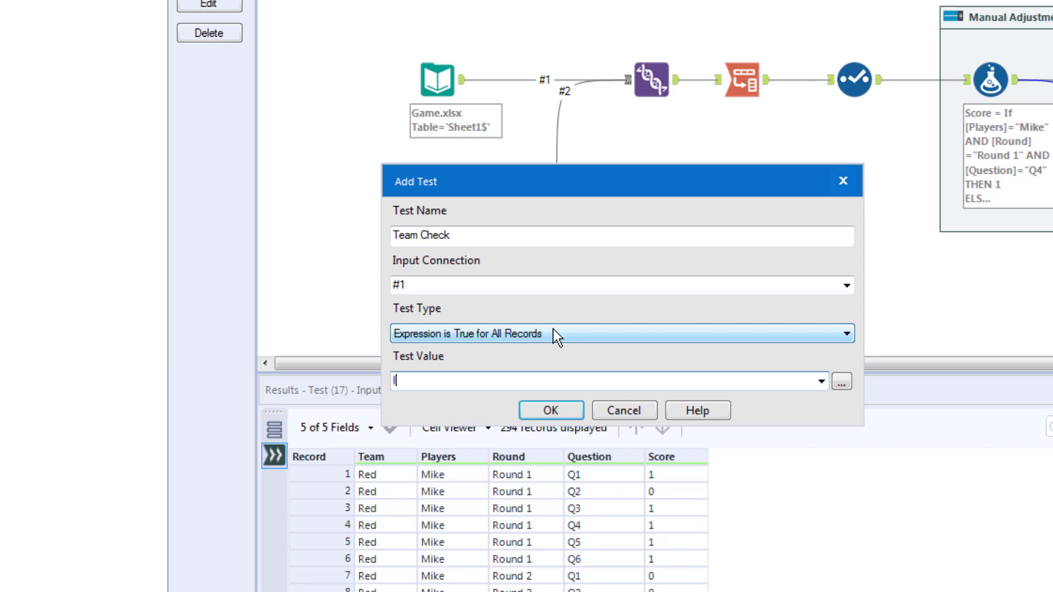
text(F [Team]="Red" OR [Team]=")
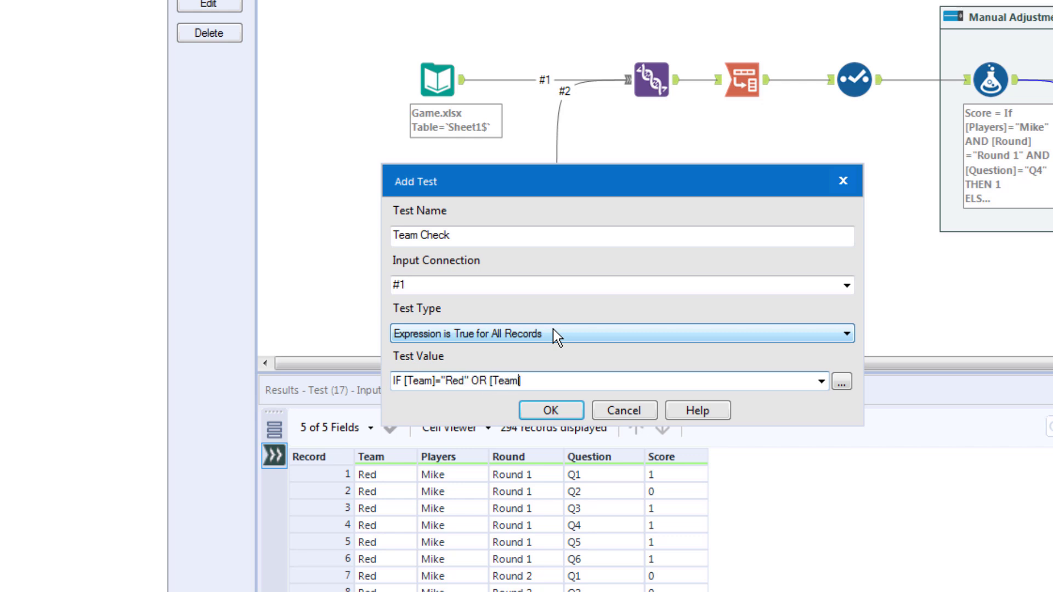
text(Blue" THEN 1 ELSE 0 ENDIF)
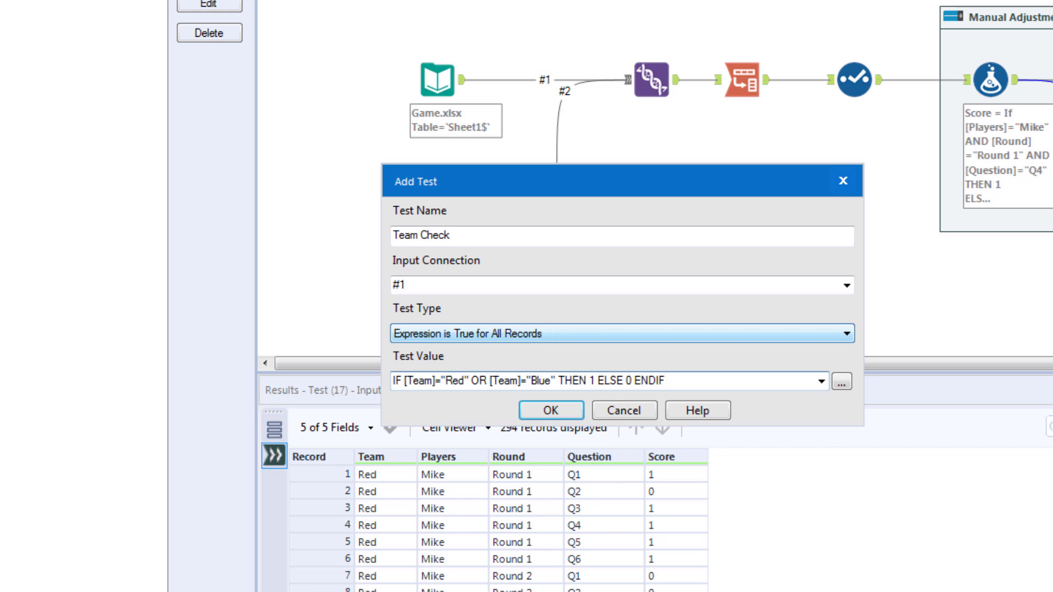
click(563, 409)
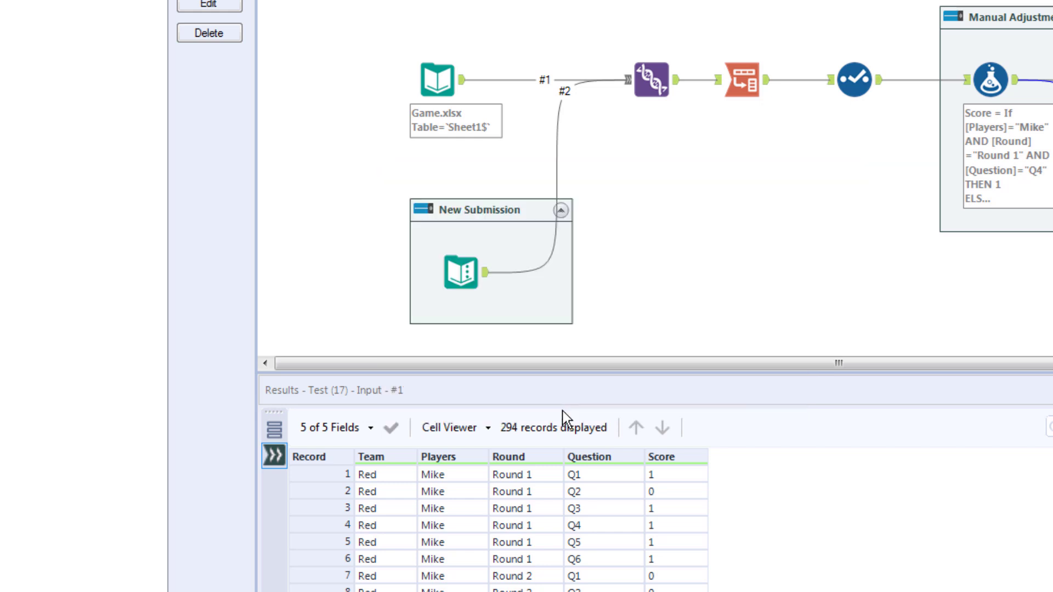
Run the workflow with the team check in place and examine the Manual Adjustments formula's output around record 253.
key(ctrl+r)
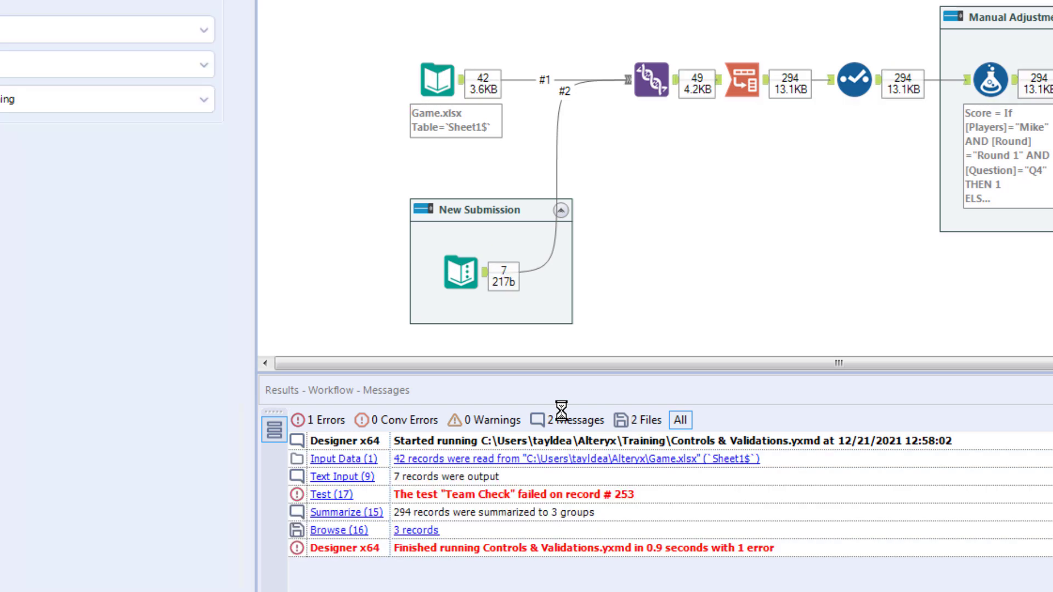
click(796, 376)
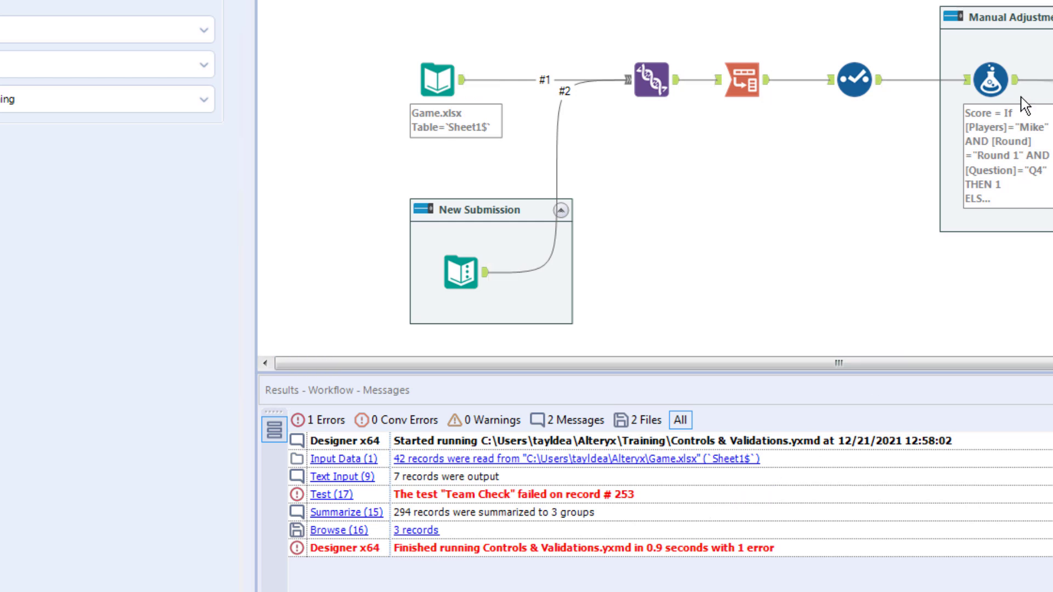
click(1016, 81)
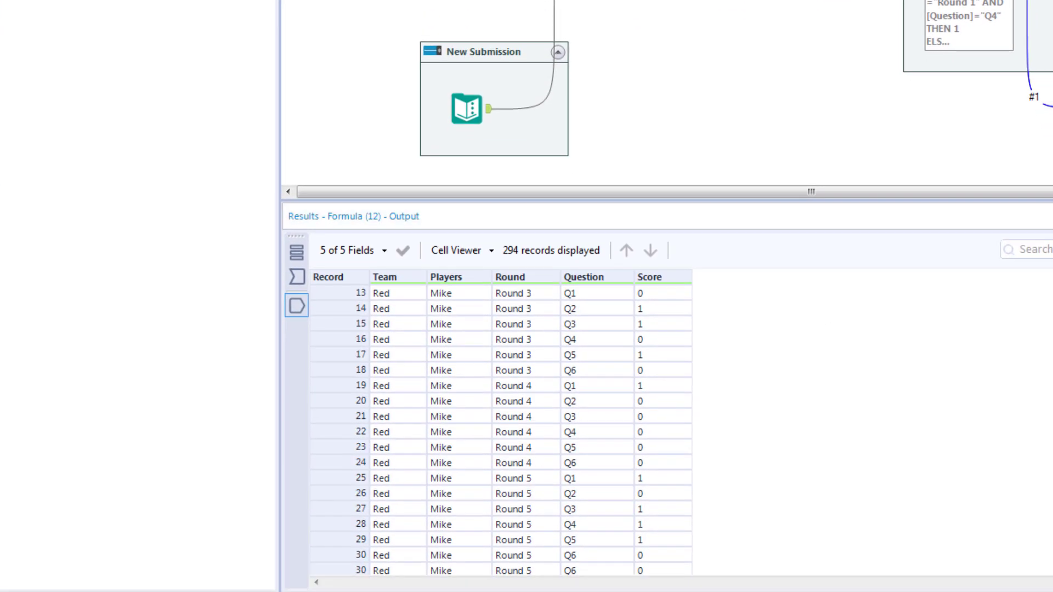
scroll(501, 430, down, 20)
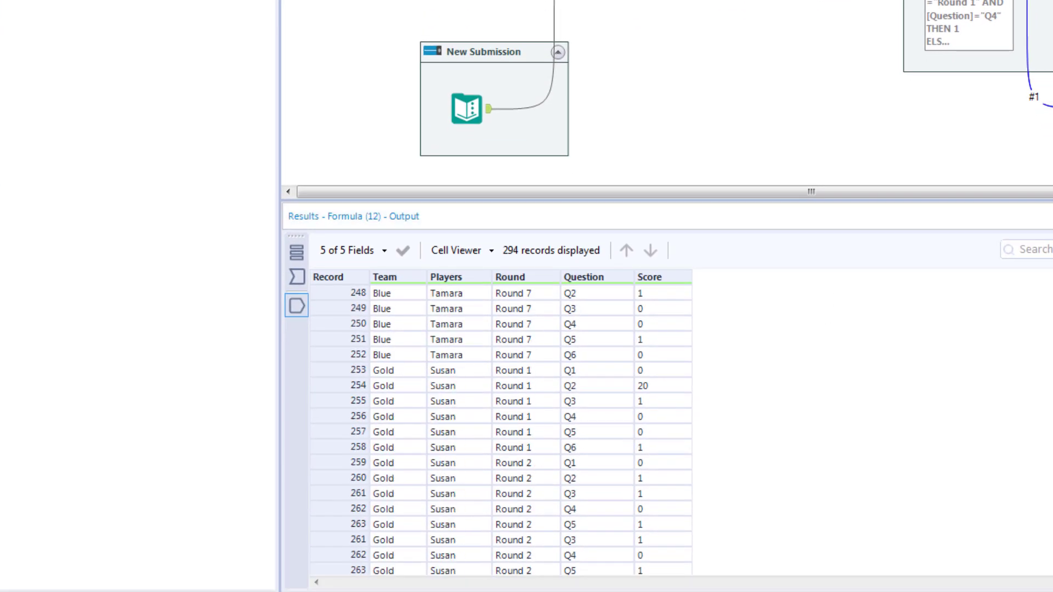
scroll(908, 405, up, 3)
scroll(907, 404, up, 1)
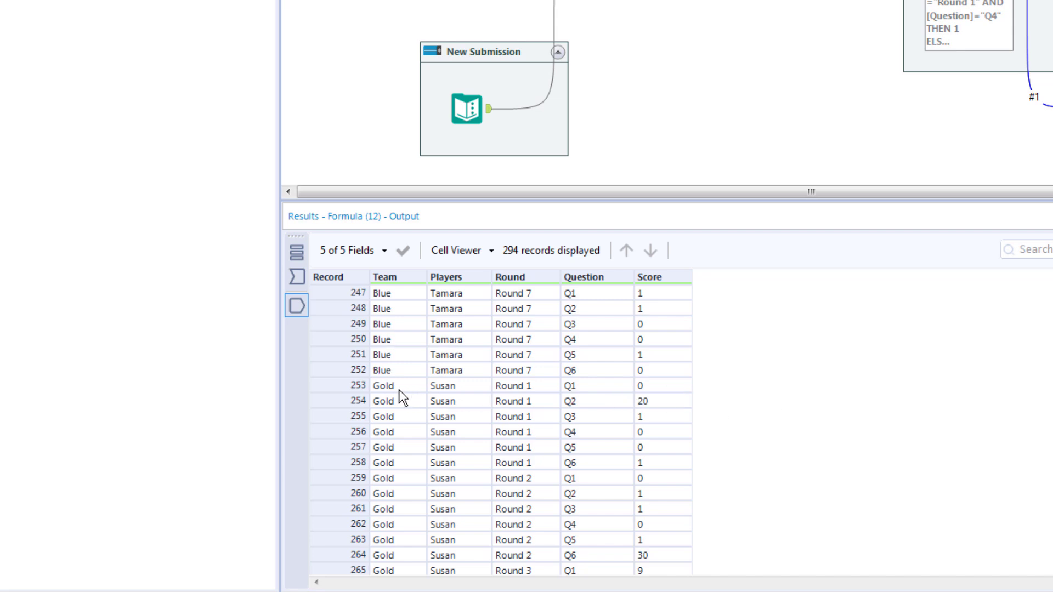
Disable the New Submission container and rerun the workflow without its records.
click(480, 52)
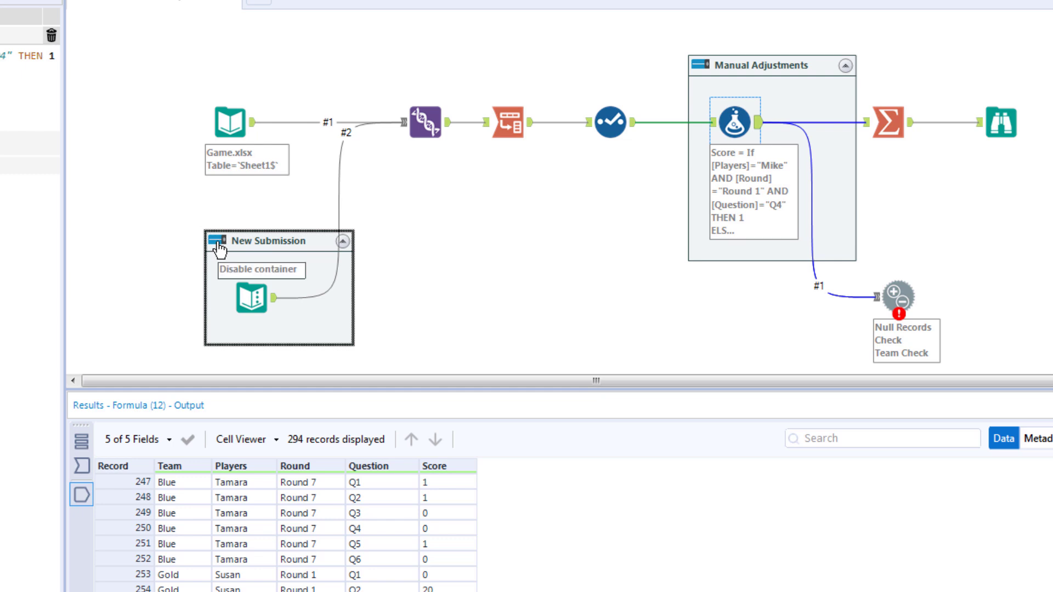
click(217, 241)
key(ctrl+r)
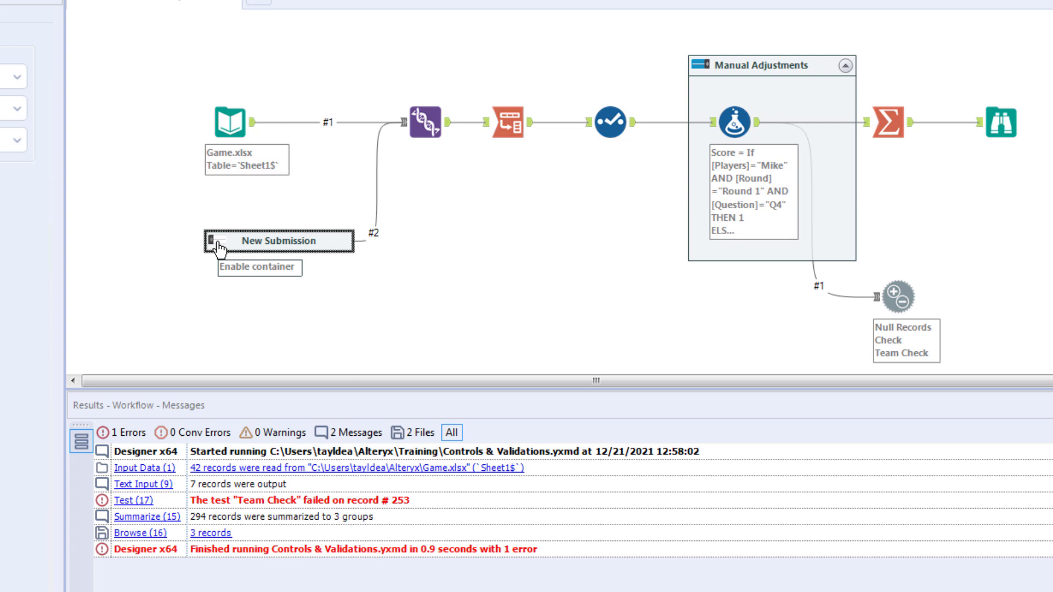
click(453, 246)
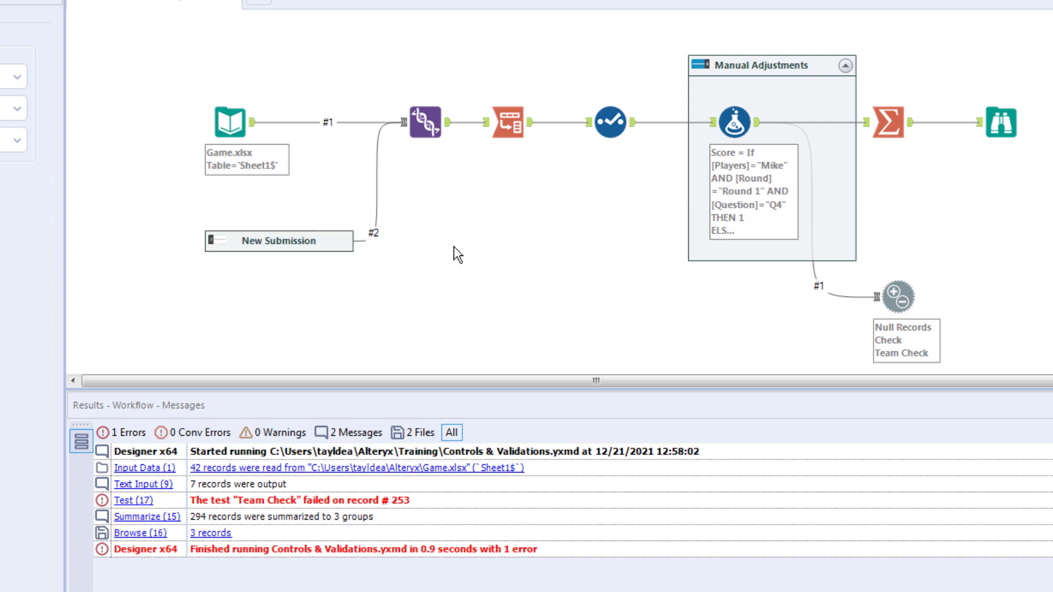
key(ctrl+r)
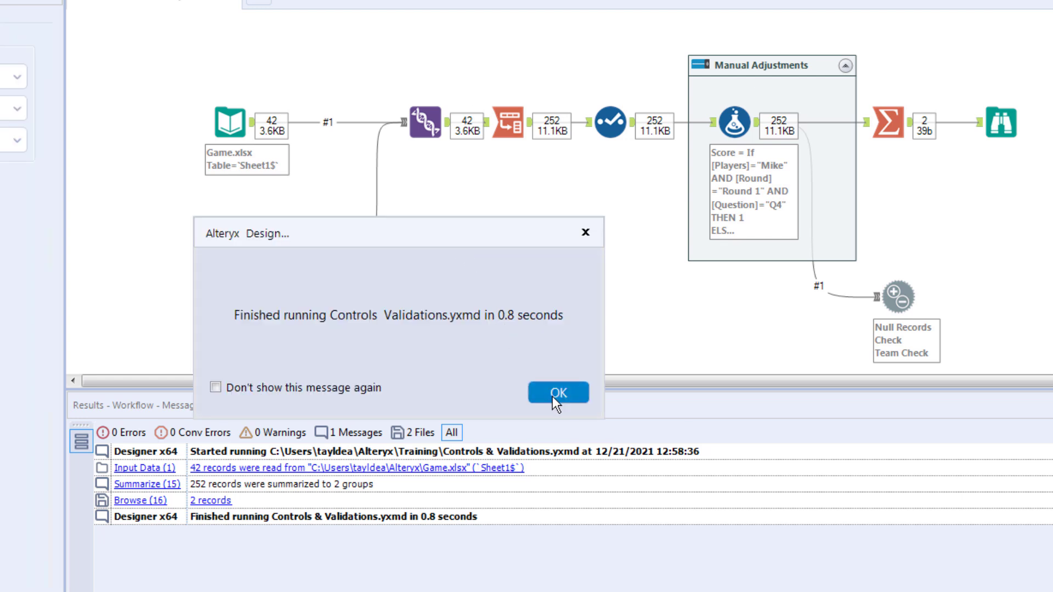
click(551, 396)
View the summarized team scores in the Browse tool and open the Test tool's configuration and input data.
click(1000, 125)
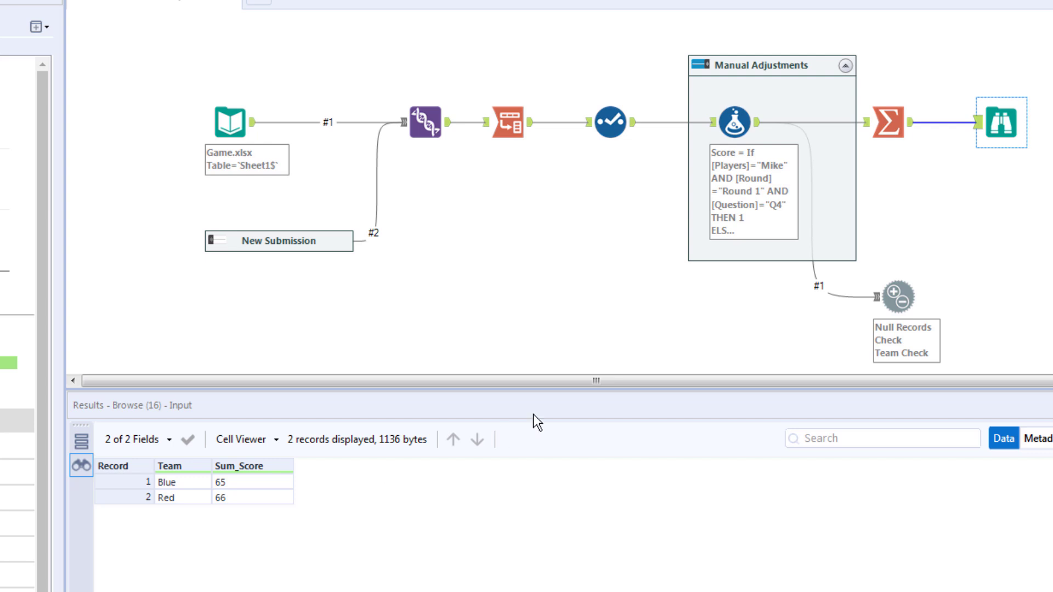
click(891, 301)
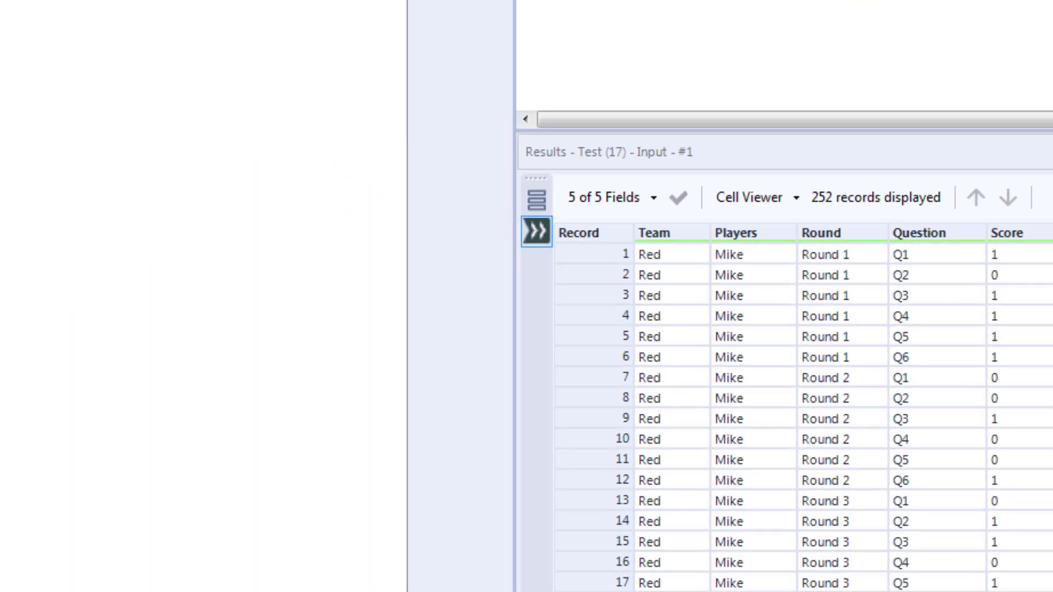